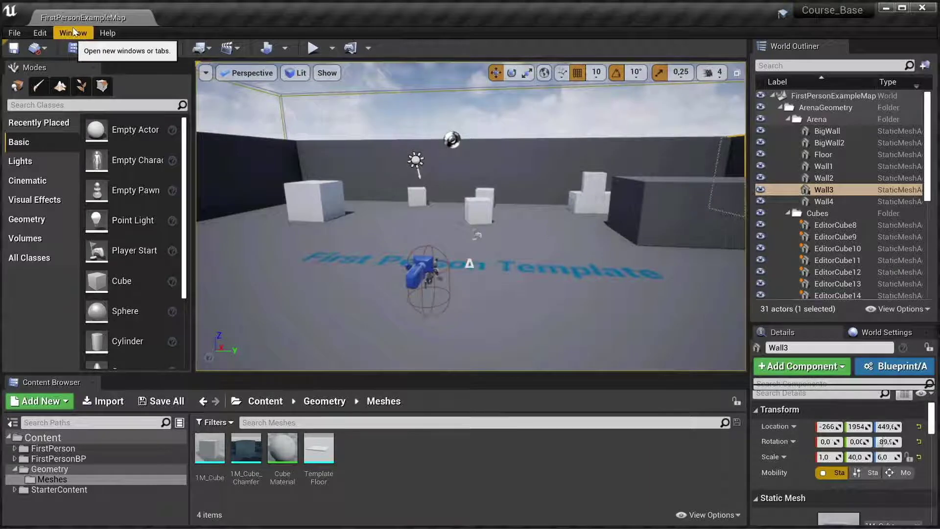
Look through the Window menu's list of editor windows and panels
{"action": "left_click", "coordinate": [73, 33]}
{"action": "mouse_move", "coordinate": [116, 333]}
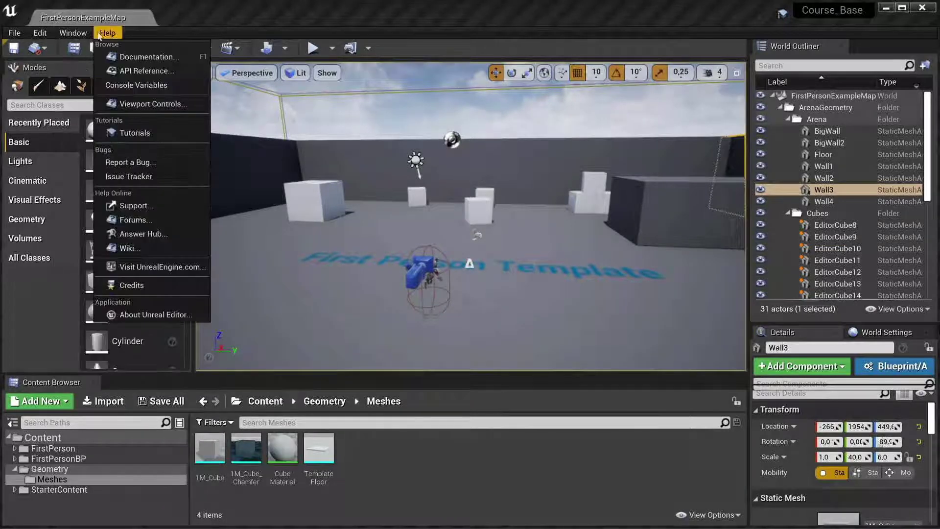
{"action": "mouse_move", "coordinate": [101, 31]}
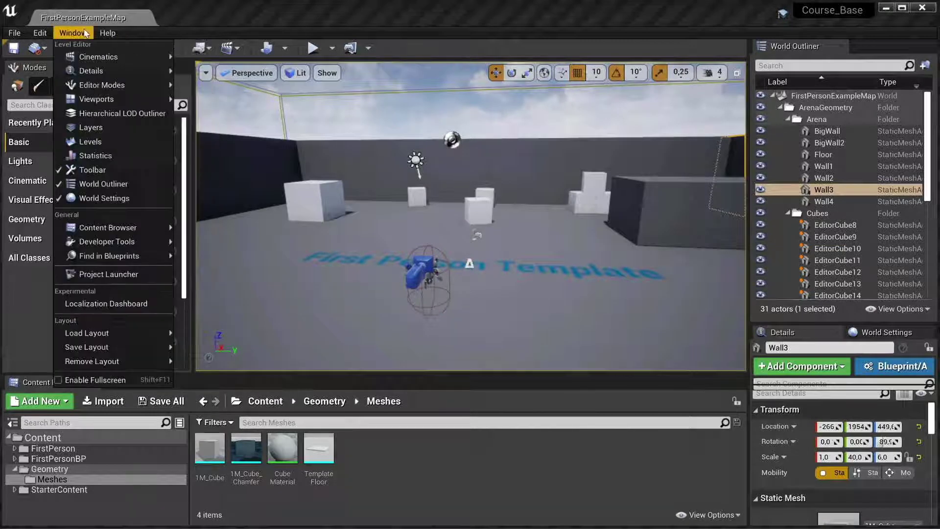
{"action": "mouse_move", "coordinate": [51, 30]}
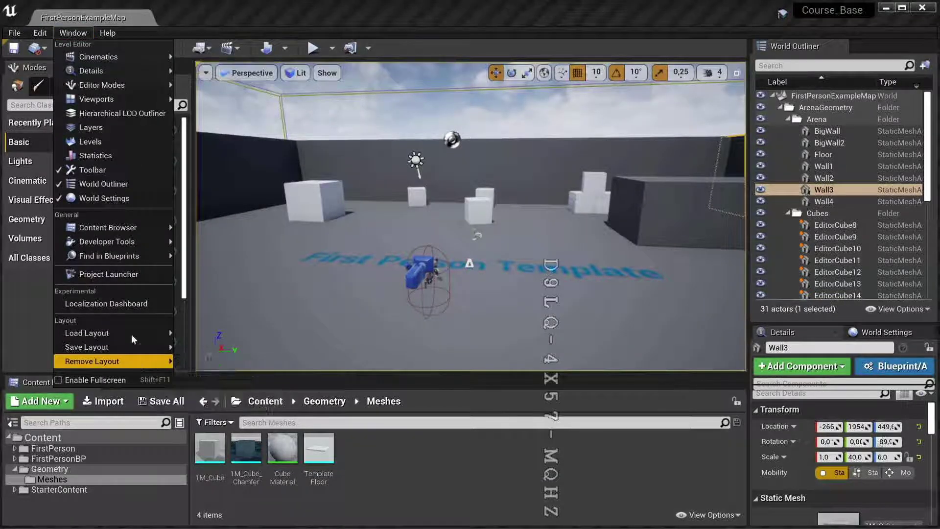
{"action": "left_click", "coordinate": [73, 33]}
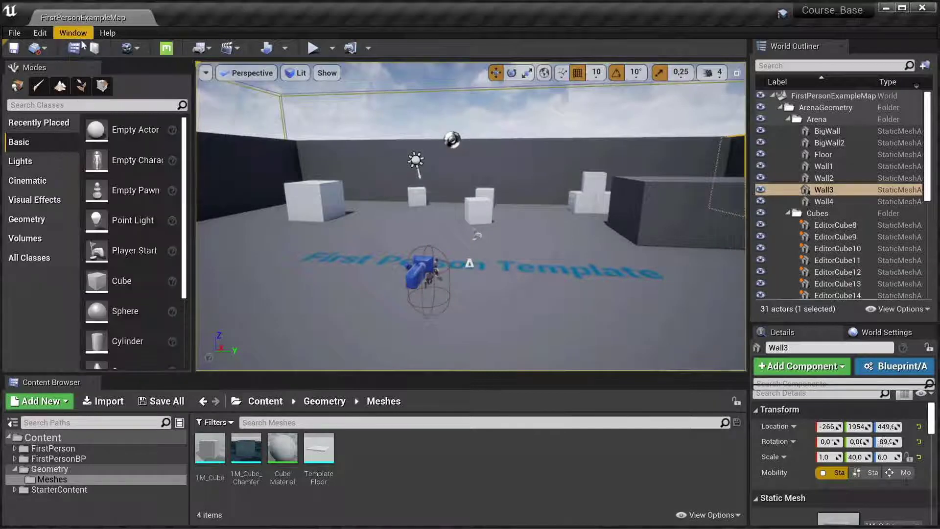
Revisit the Window panel list, then bring up the File menu's commands
{"action": "left_click", "coordinate": [108, 33]}
{"action": "mouse_move", "coordinate": [73, 33]}
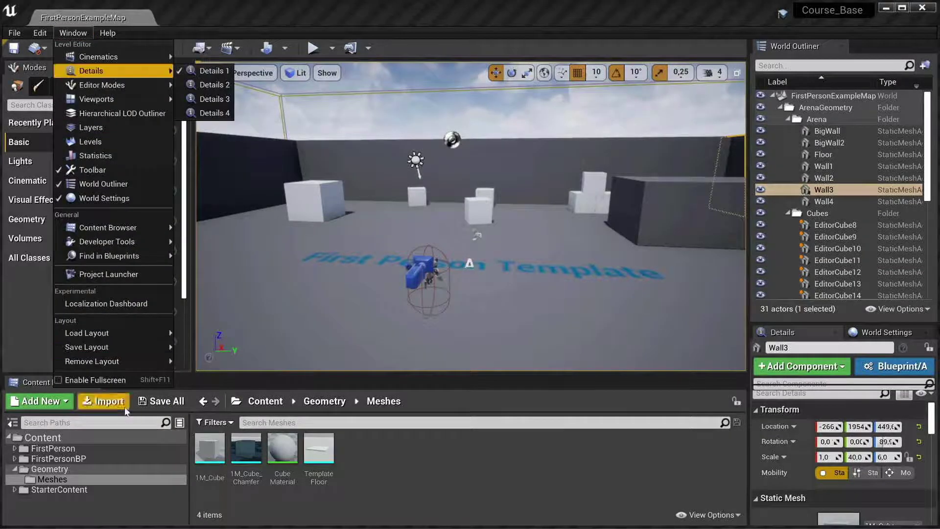
{"action": "mouse_move", "coordinate": [96, 99]}
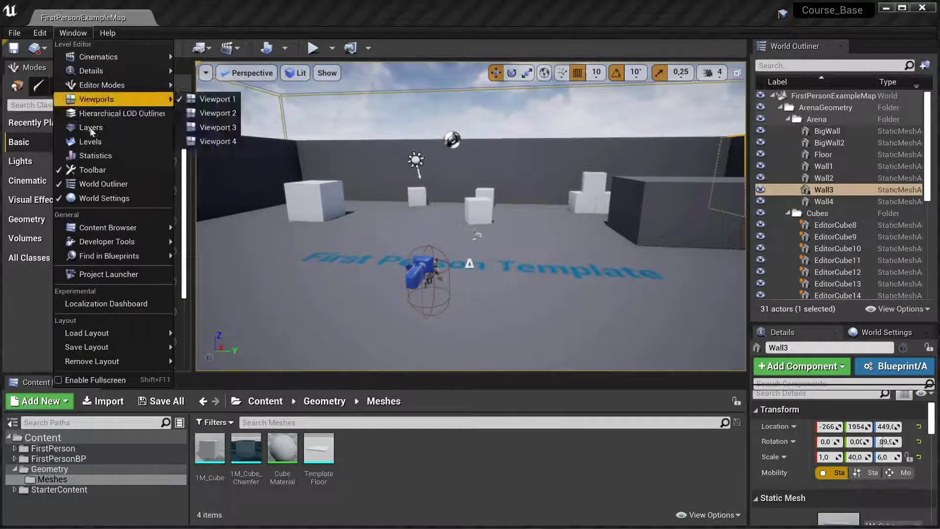
{"action": "left_click", "coordinate": [64, 33]}
{"action": "left_click", "coordinate": [73, 34]}
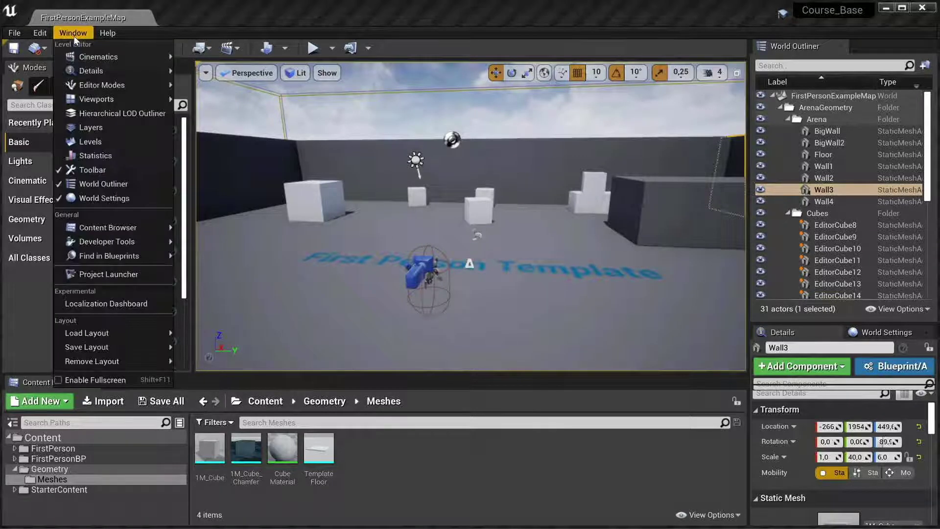
{"action": "mouse_move", "coordinate": [88, 57]}
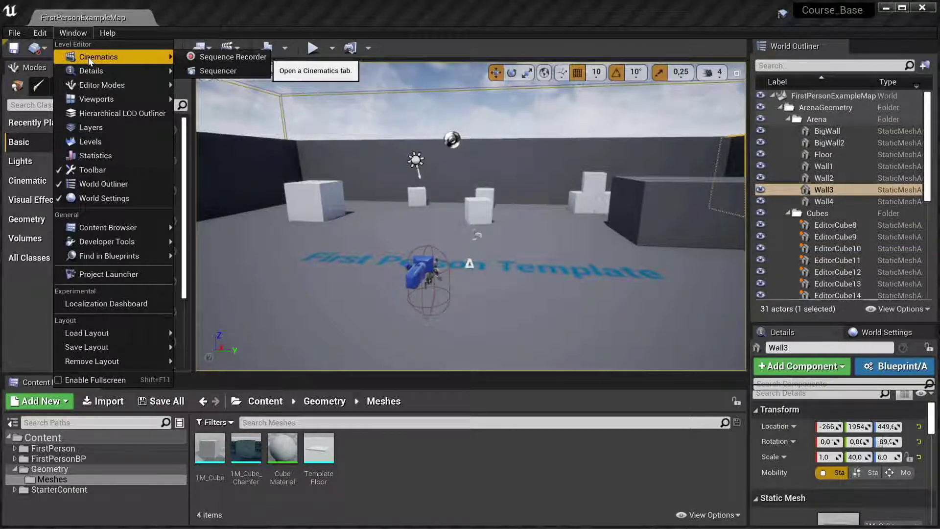
{"action": "left_click", "coordinate": [76, 34]}
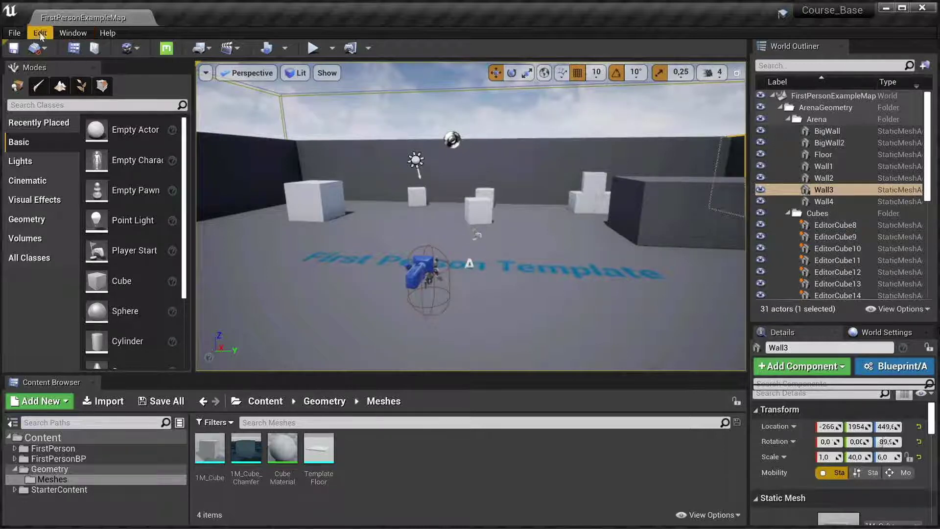
{"action": "left_click", "coordinate": [14, 33]}
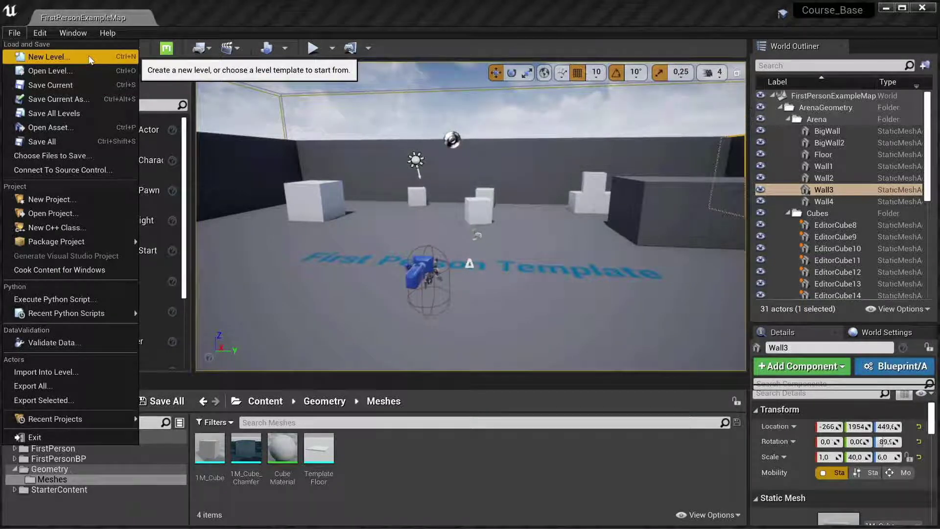
{"action": "left_click", "coordinate": [89, 58]}
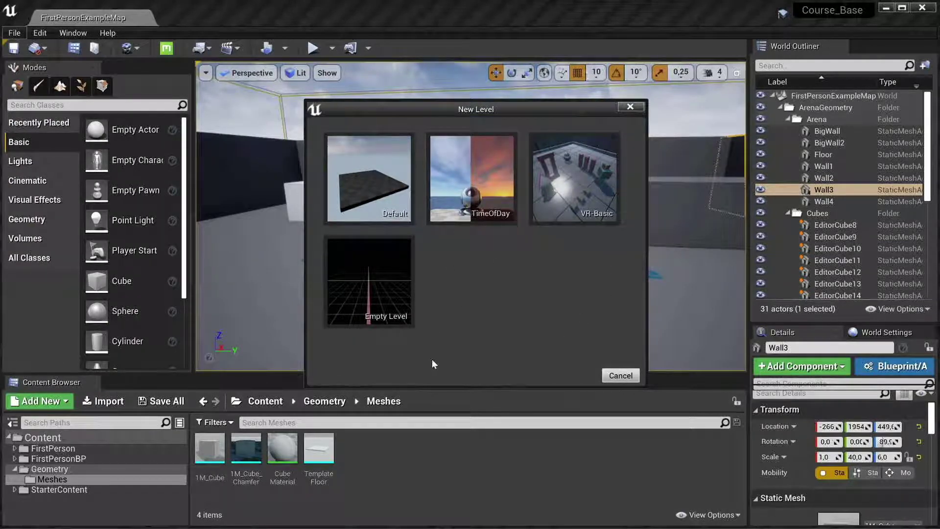
{"action": "left_click", "coordinate": [620, 375]}
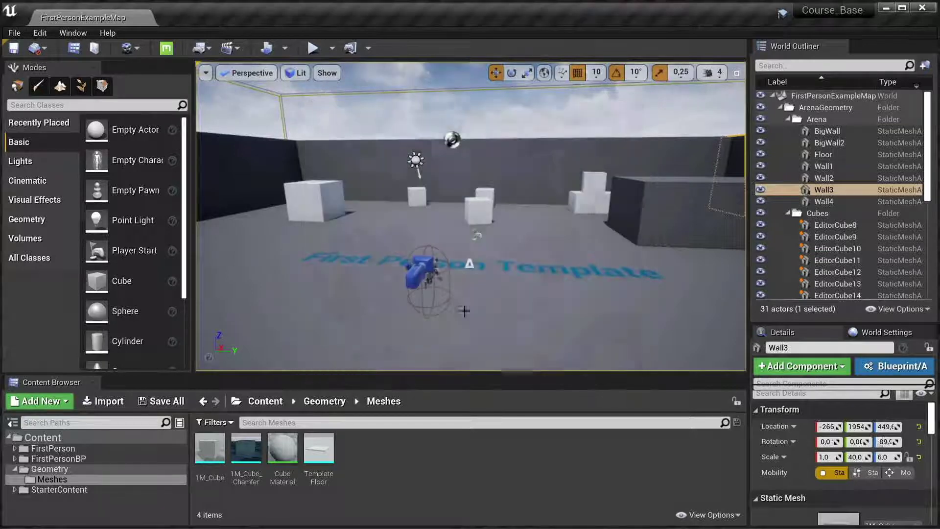
{"action": "left_click", "coordinate": [15, 33]}
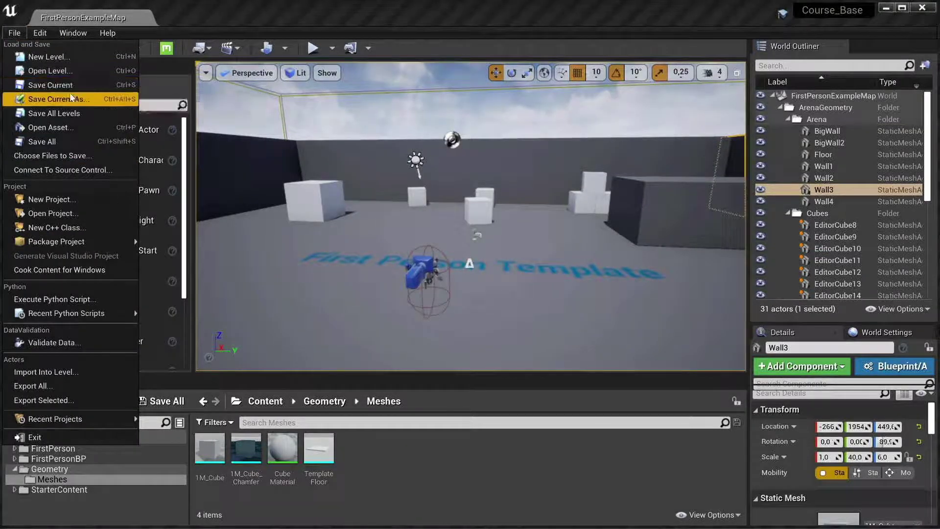
Browse all project assets in the Open Asset picker, then dismiss it
{"action": "left_click", "coordinate": [72, 128]}
{"action": "scroll", "coordinate": [466, 401], "scroll_direction": "down", "scroll_amount": 5}
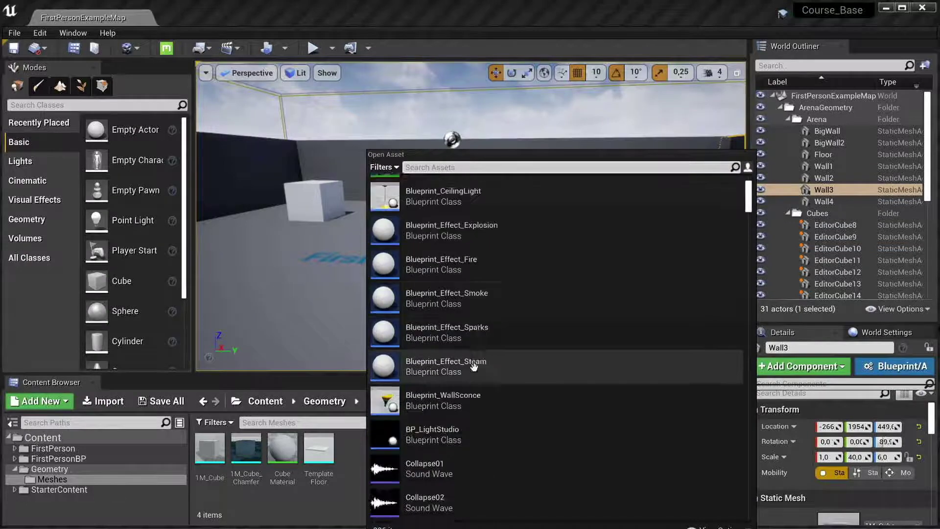
{"action": "scroll", "coordinate": [465, 401], "scroll_direction": "down", "scroll_amount": 5}
{"action": "scroll", "coordinate": [466, 401], "scroll_direction": "down", "scroll_amount": 5}
{"action": "scroll", "coordinate": [466, 400], "scroll_direction": "down", "scroll_amount": 3}
{"action": "scroll", "coordinate": [466, 400], "scroll_direction": "down", "scroll_amount": 1}
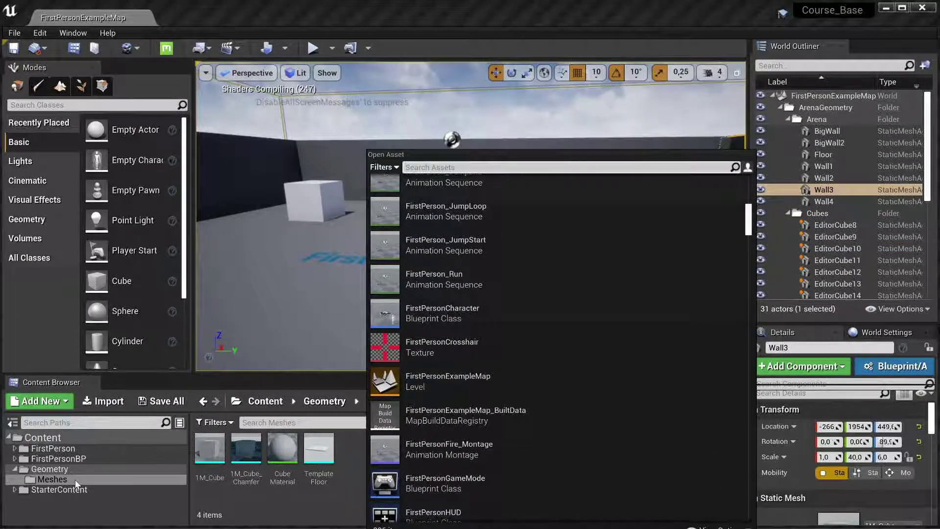
{"action": "left_click", "coordinate": [75, 480]}
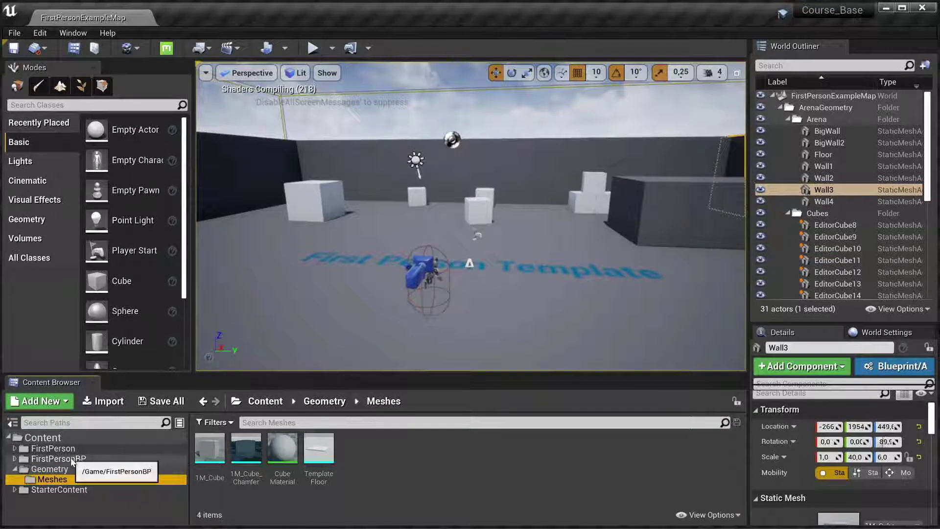
Open the FirstPersonBP > Blueprints folder in the Content Browser
{"action": "left_click", "coordinate": [72, 460]}
{"action": "double_click", "coordinate": [225, 457]}
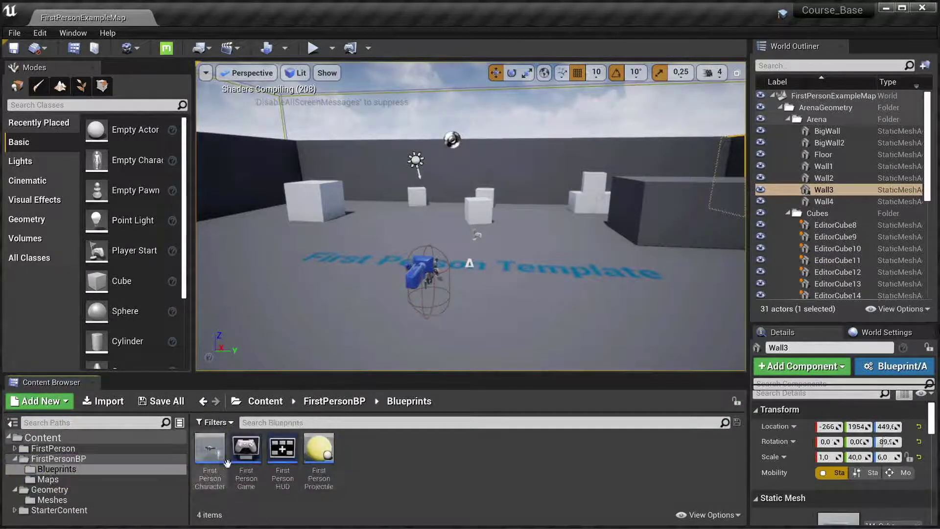
{"action": "left_click", "coordinate": [17, 33]}
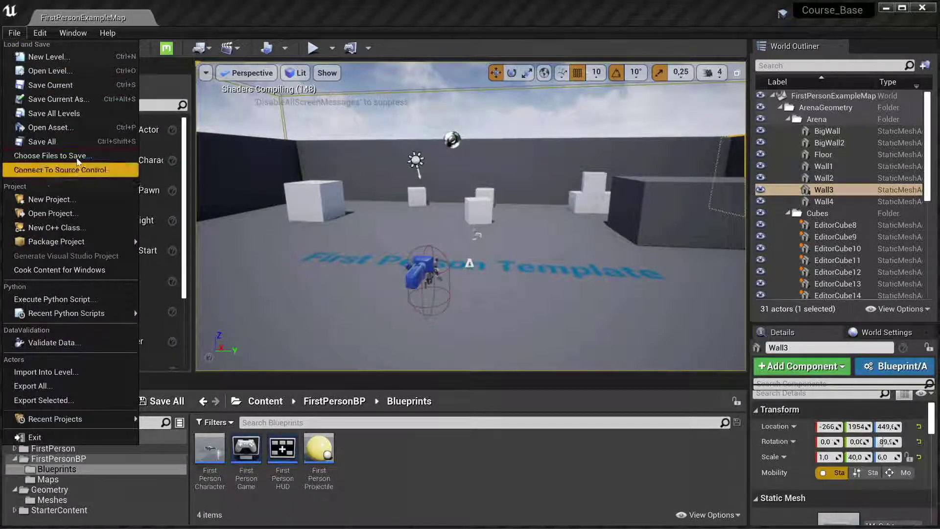
{"action": "left_click", "coordinate": [428, 476]}
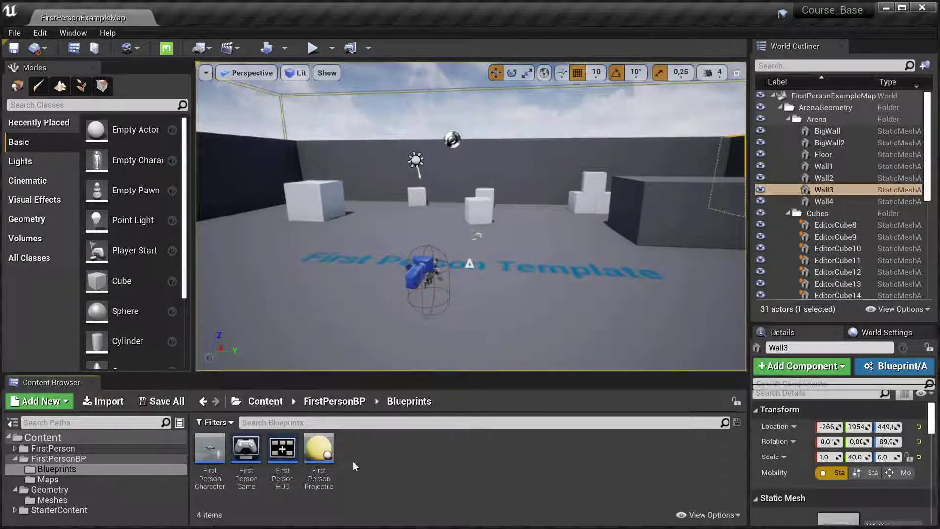
Dock the FirstPersonCharacter blueprint, enable Dynamic Obstacle on its capsule, and close it
{"action": "double_click", "coordinate": [215, 461]}
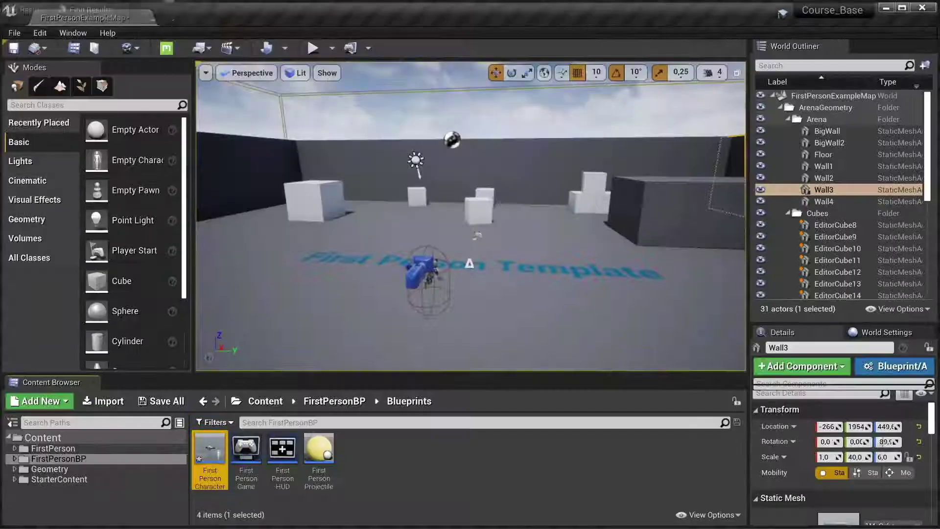
{"action": "left_click", "coordinate": [188, 17]}
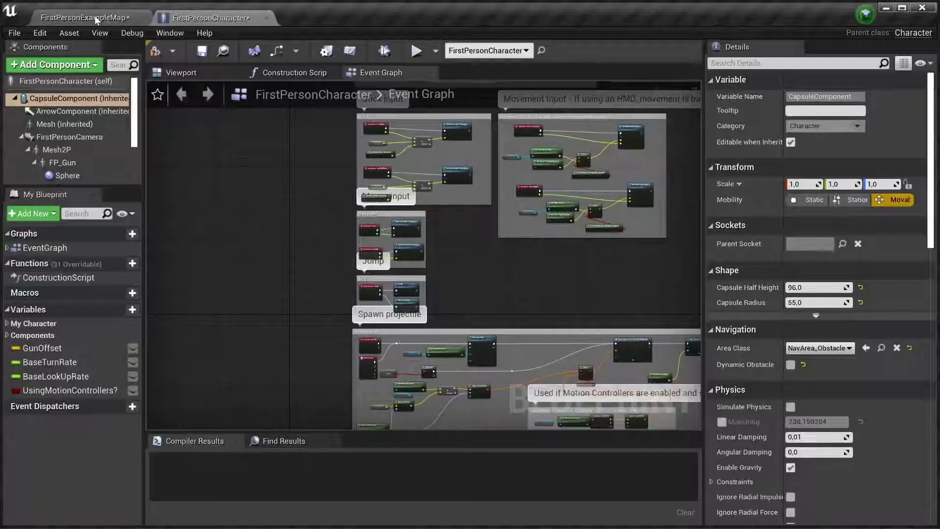
{"action": "left_click_drag", "start_coordinate": [95, 15], "coordinate": [210, 17]}
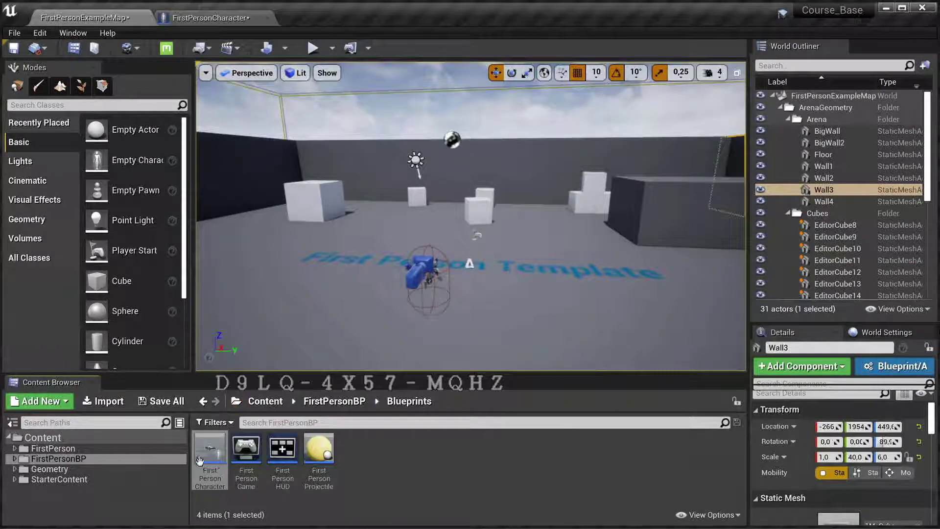
{"action": "left_click", "coordinate": [210, 18]}
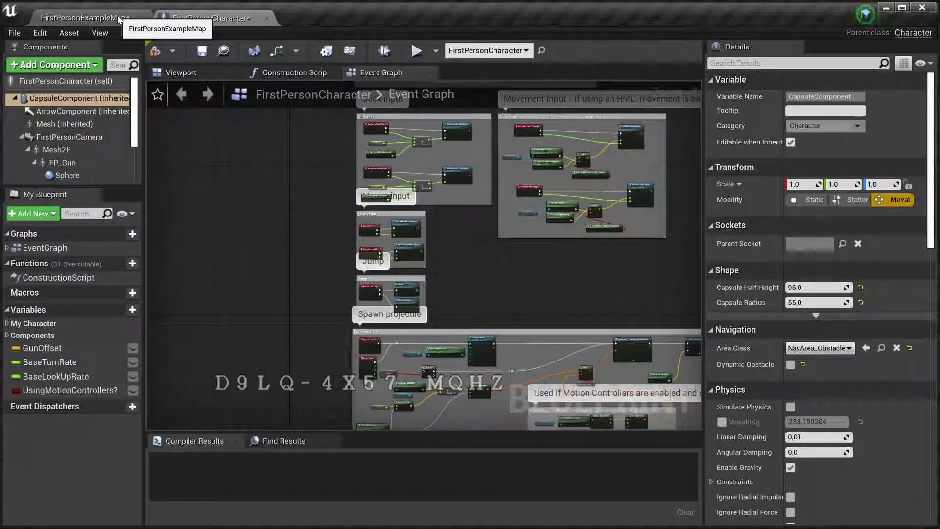
{"action": "left_click", "coordinate": [789, 365]}
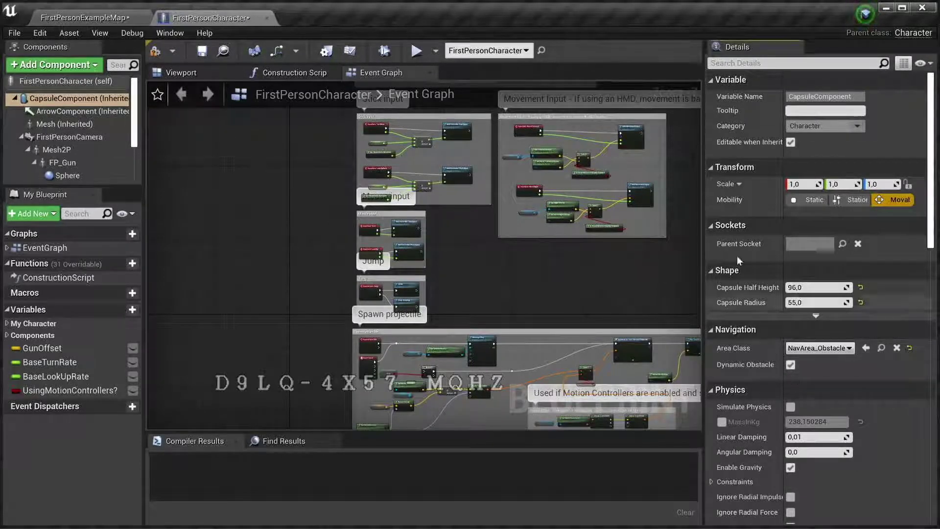
{"action": "left_click", "coordinate": [266, 17]}
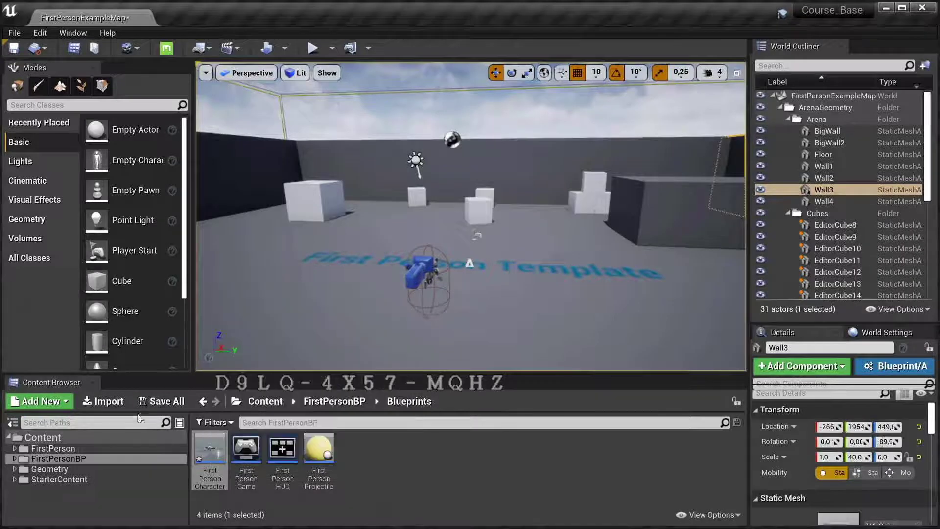
Save All, saving both the modified blueprint and FirstPersonExampleMap
{"action": "left_click", "coordinate": [161, 401]}
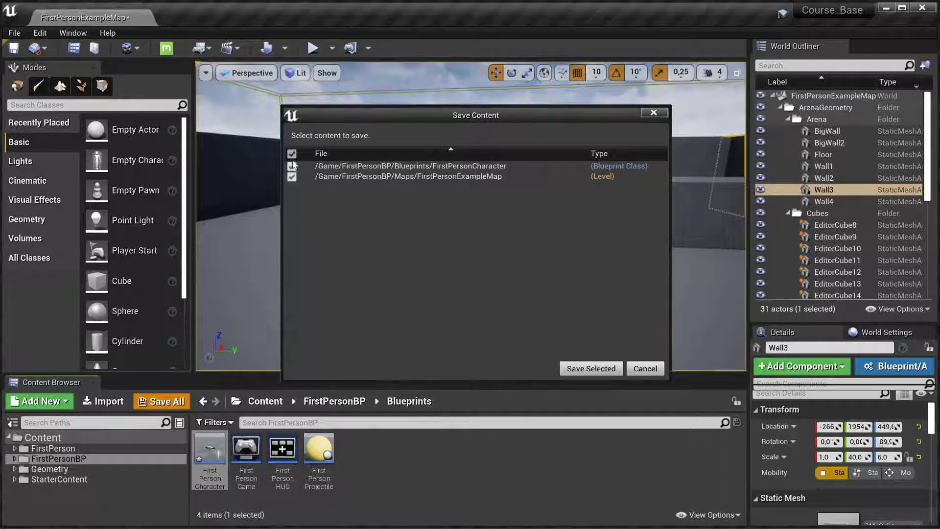
{"action": "left_click", "coordinate": [597, 373]}
{"action": "left_click", "coordinate": [467, 480]}
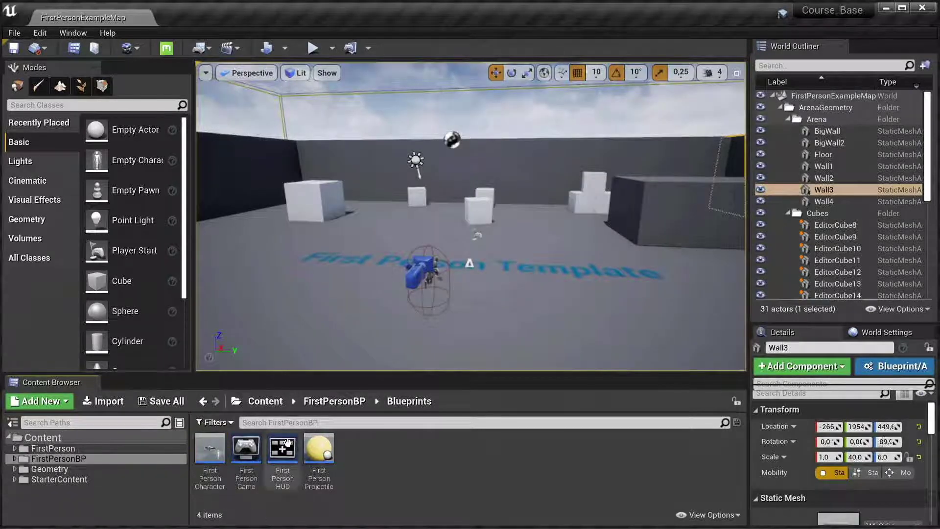
Save all content again, then review the File menu's Load and Save and Project entries
{"action": "left_click", "coordinate": [173, 406]}
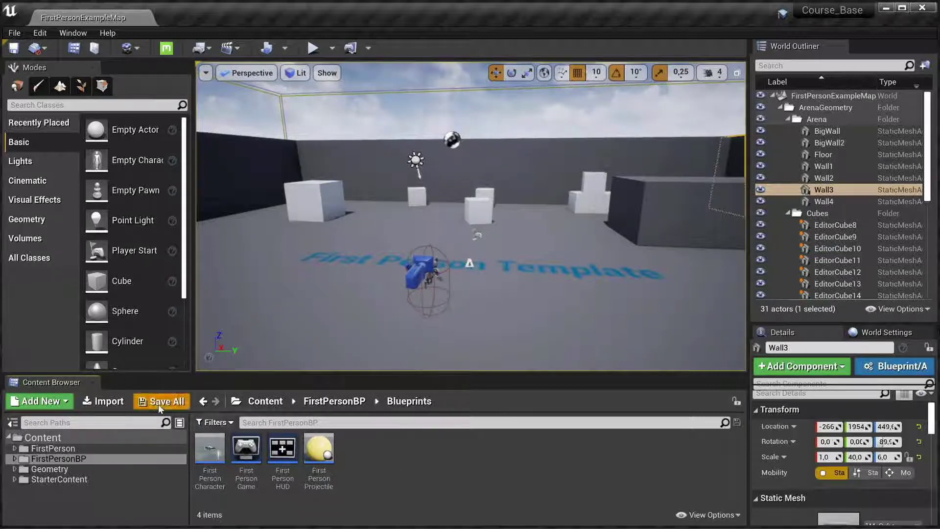
{"action": "left_click", "coordinate": [14, 32]}
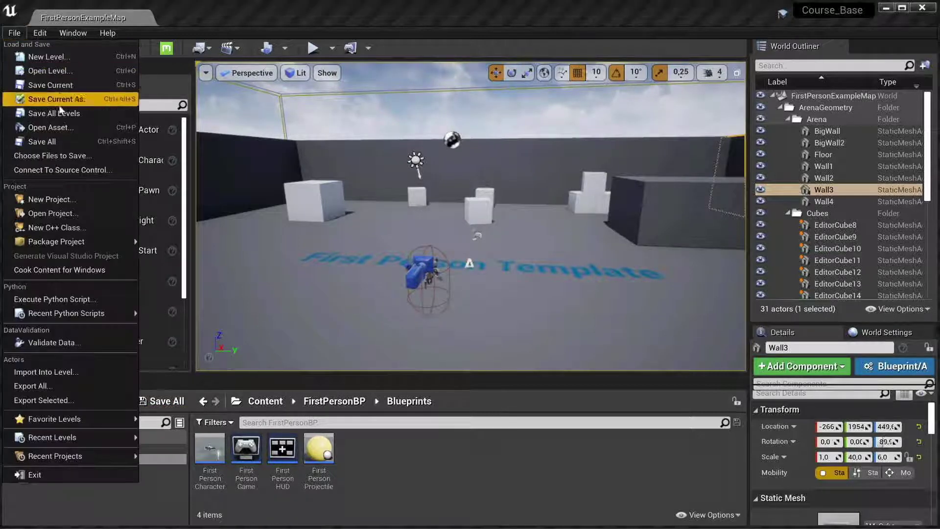
{"action": "left_click", "coordinate": [67, 147]}
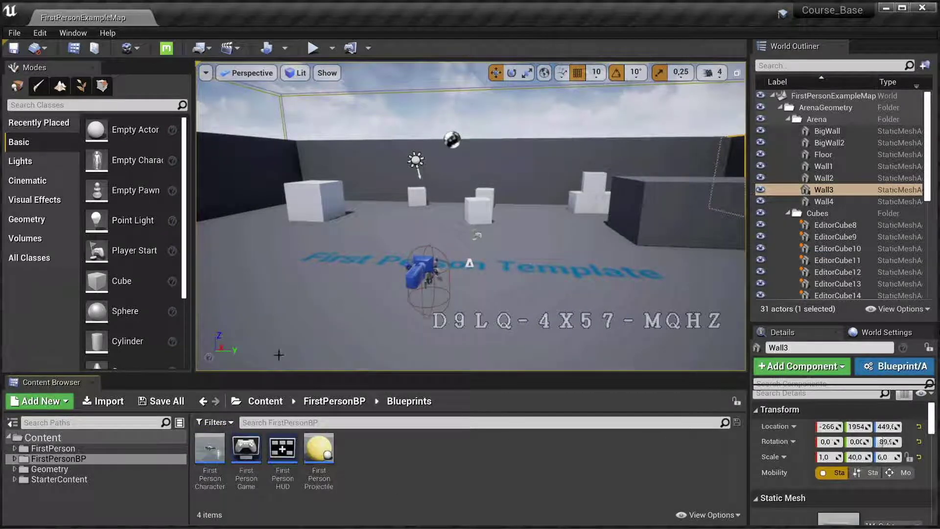
{"action": "left_click", "coordinate": [16, 33]}
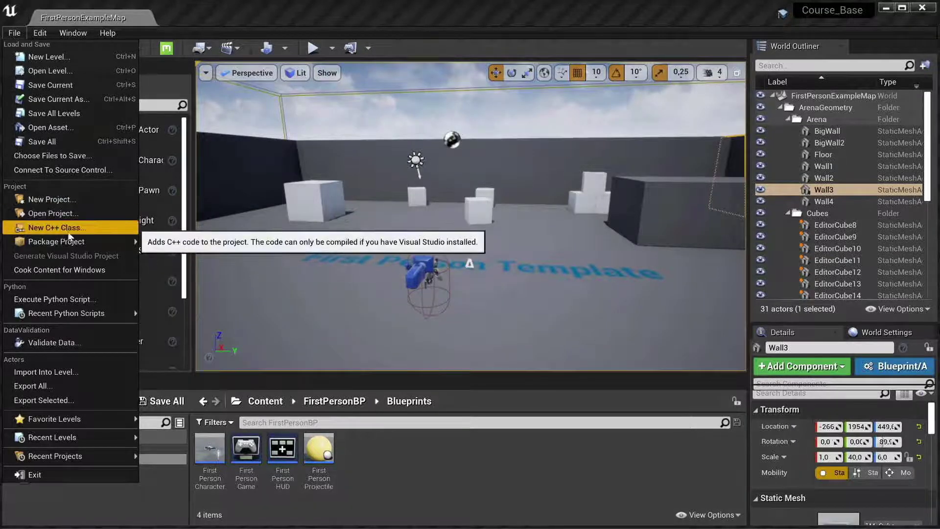
Review Package Project's Android and Windows platform options, then close the File menu
{"action": "mouse_move", "coordinate": [72, 244]}
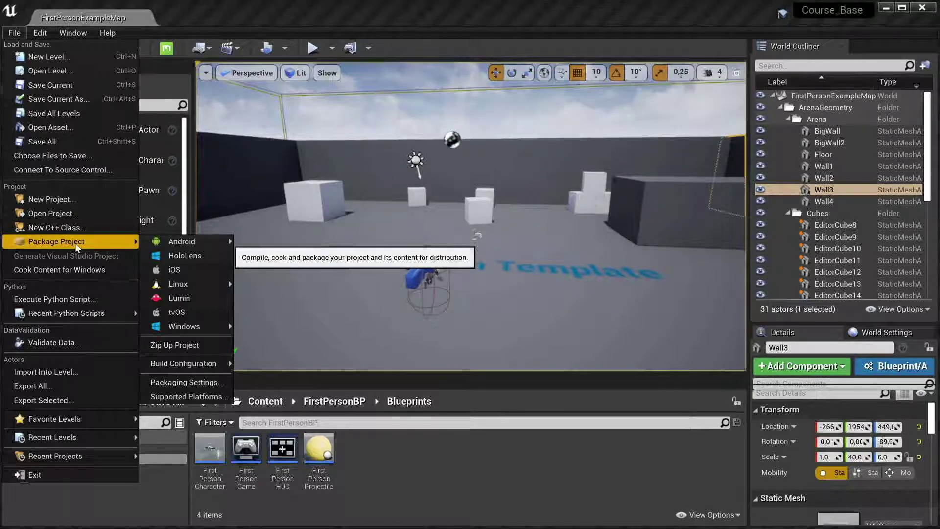
{"action": "mouse_move", "coordinate": [183, 246]}
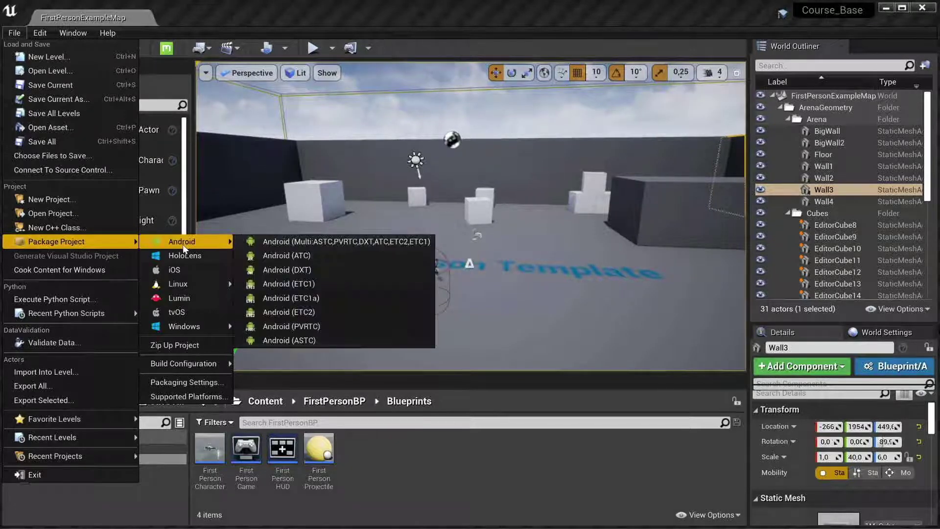
{"action": "mouse_move", "coordinate": [183, 332]}
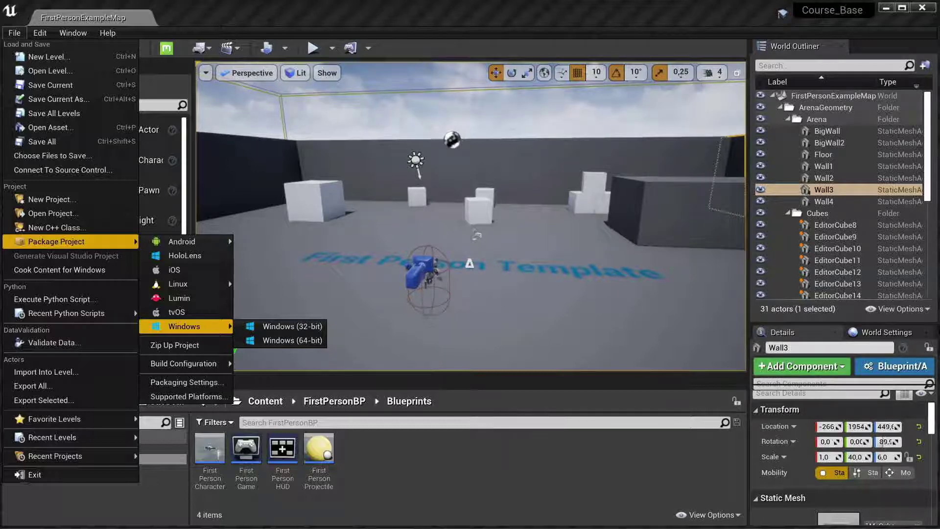
{"action": "left_click", "coordinate": [406, 470]}
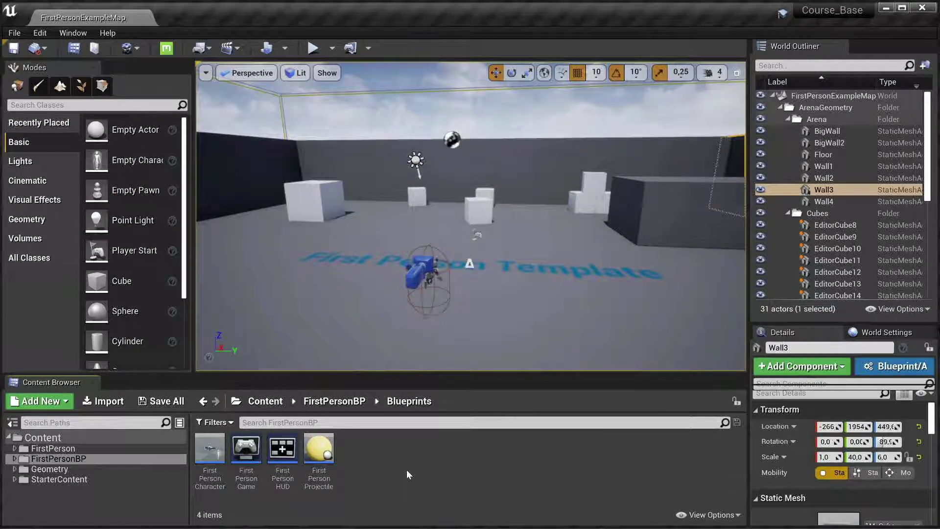
Pull the viewport camera back from the arena and reopen the File menu
{"action": "left_click_drag", "start_coordinate": [566, 220], "coordinate": [568, 255]}
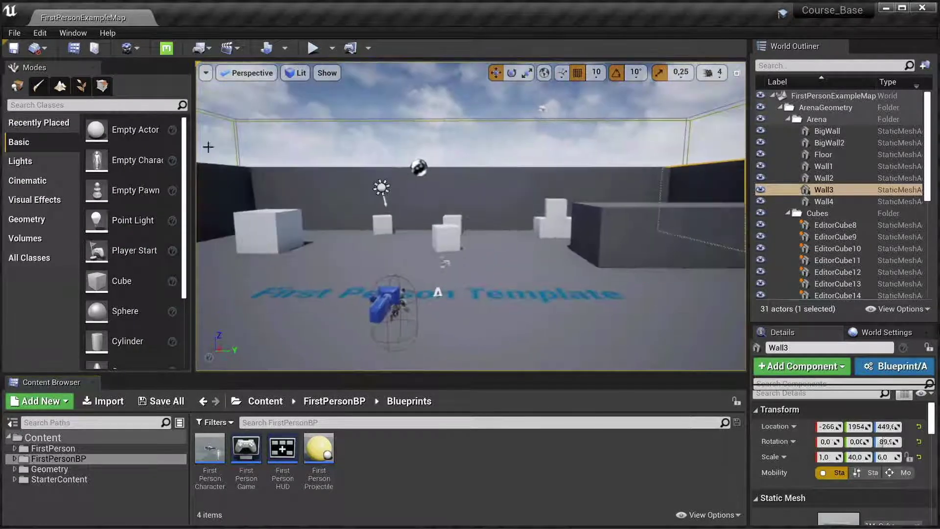
{"action": "left_click", "coordinate": [14, 32]}
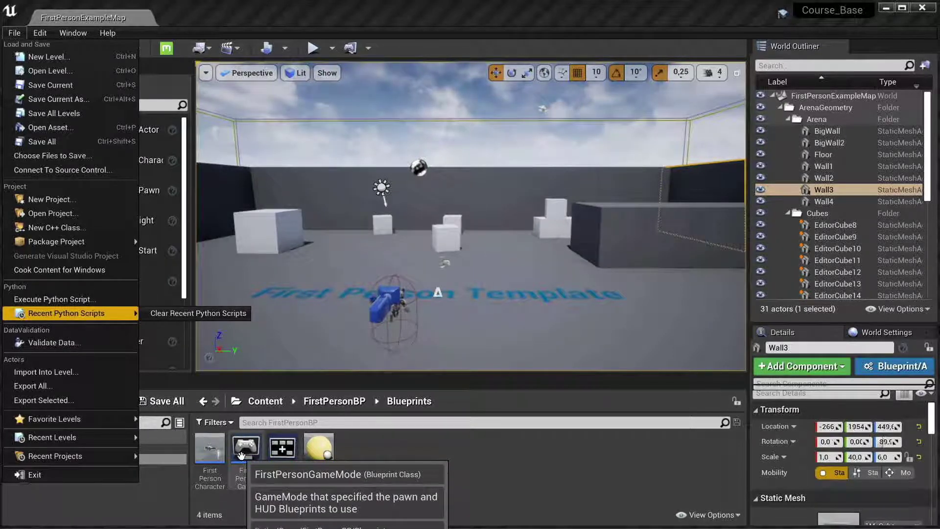
Select the FirstPersonCharacter blueprint in the Blueprints folder, closing the File menu
{"action": "left_click", "coordinate": [210, 454]}
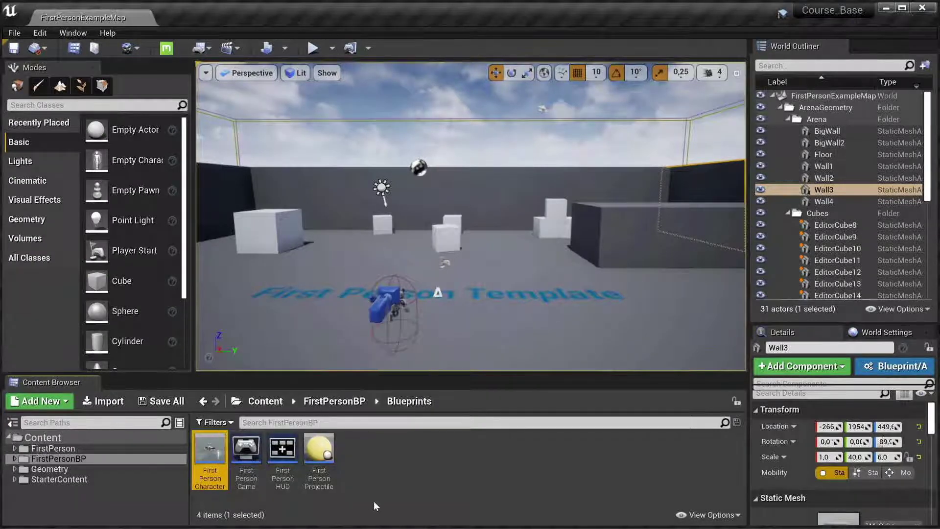
Rename FirstPersonCharacter to BP_FirstPersonCharacter and clear the asset selection
{"action": "key", "text": "F2"}
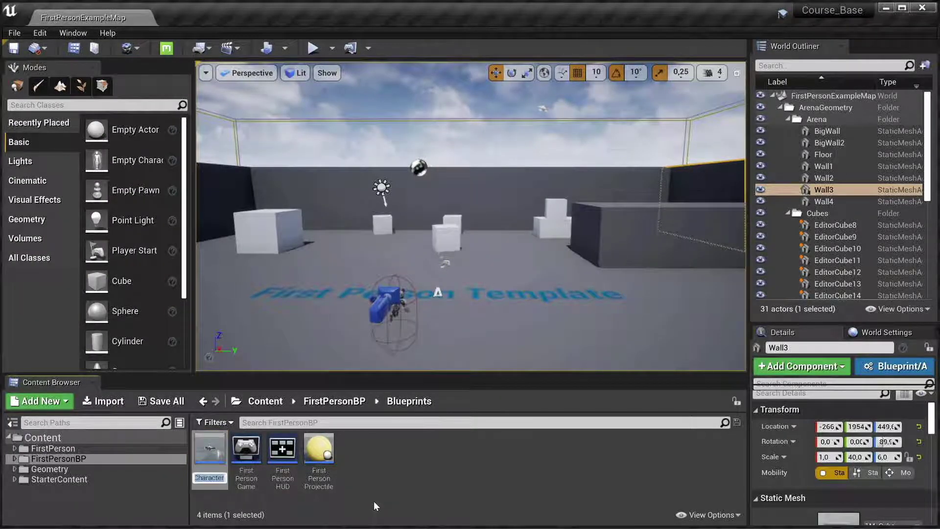
{"action": "type", "text": "BP_Fi"}
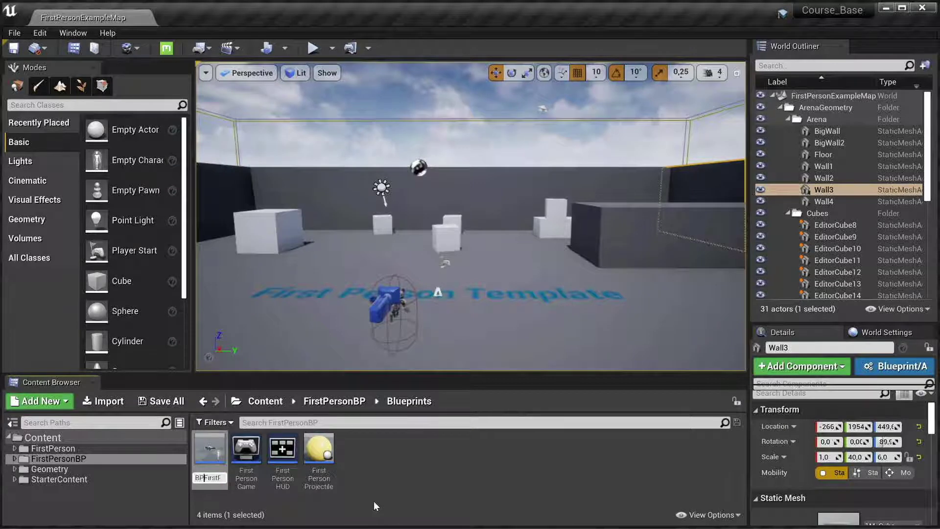
{"action": "type", "text": "rst"}
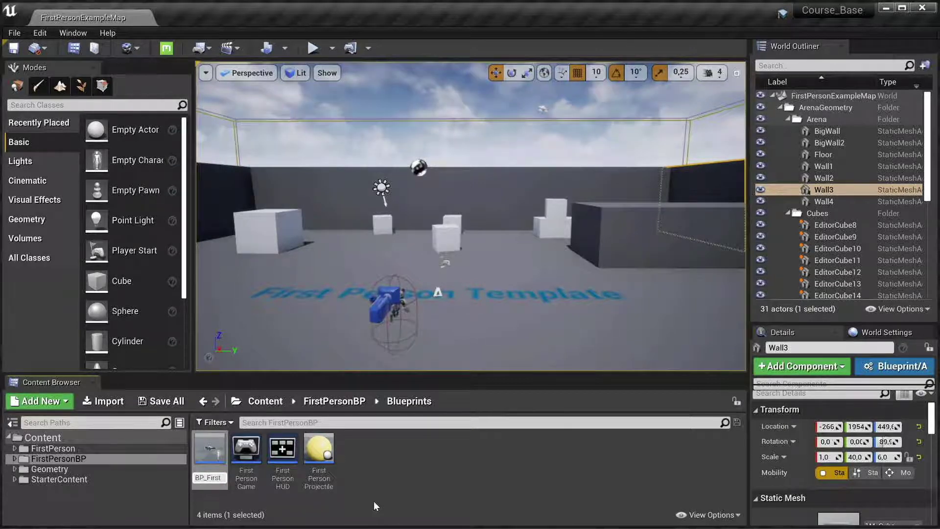
{"action": "key", "text": "Return"}
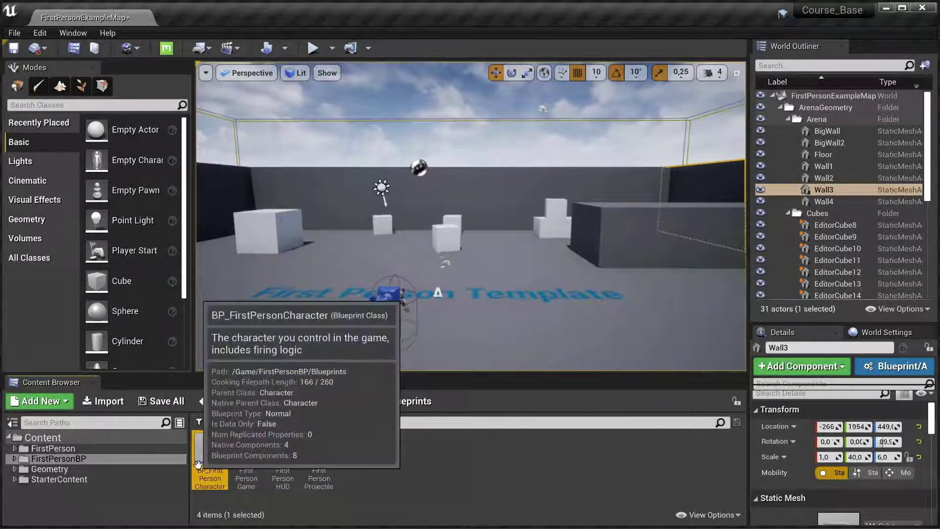
{"action": "left_click", "coordinate": [405, 524]}
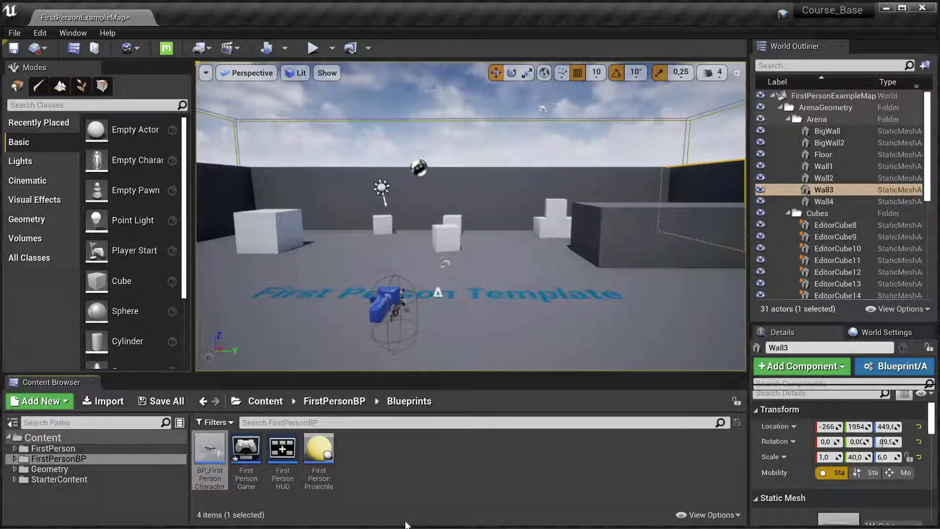
{"action": "left_click", "coordinate": [210, 456]}
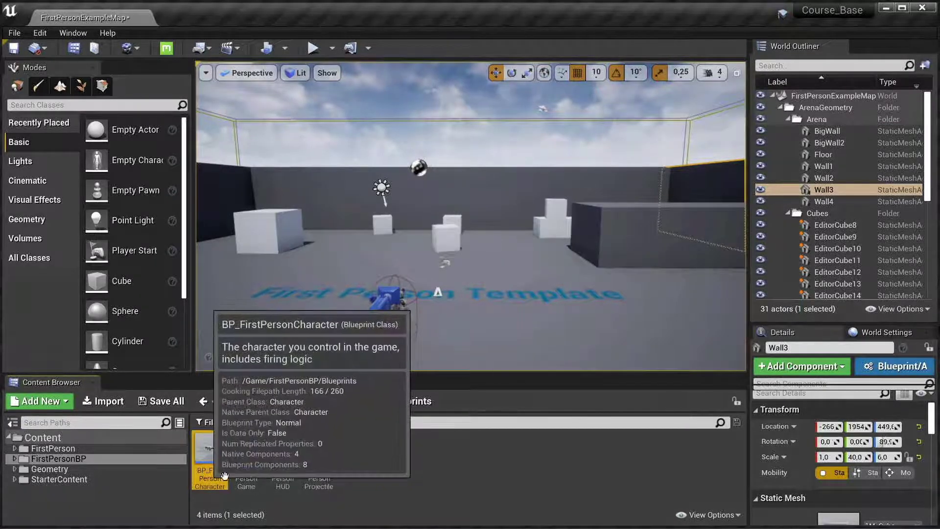
{"action": "left_click", "coordinate": [440, 507]}
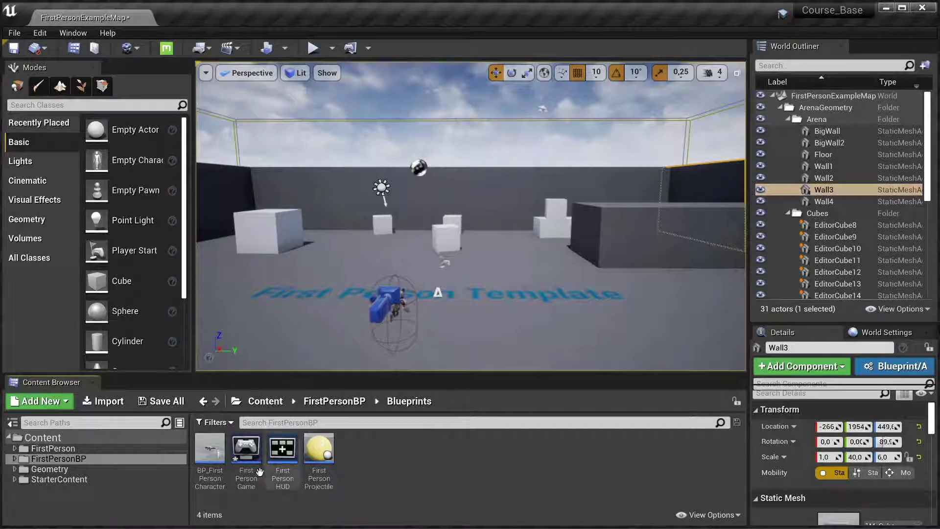
{"action": "left_click", "coordinate": [16, 35]}
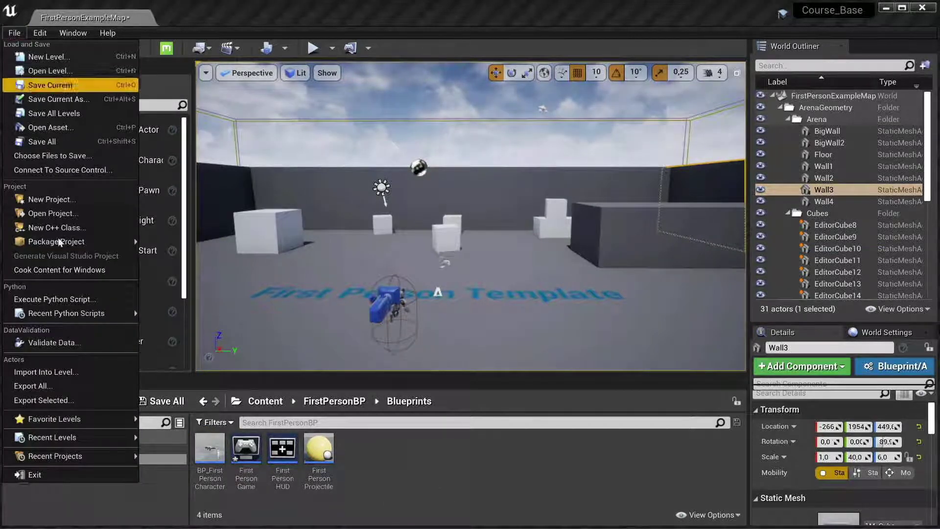
Check the File menu's Favorite Levels entry, then close the menu
{"action": "mouse_move", "coordinate": [54, 419]}
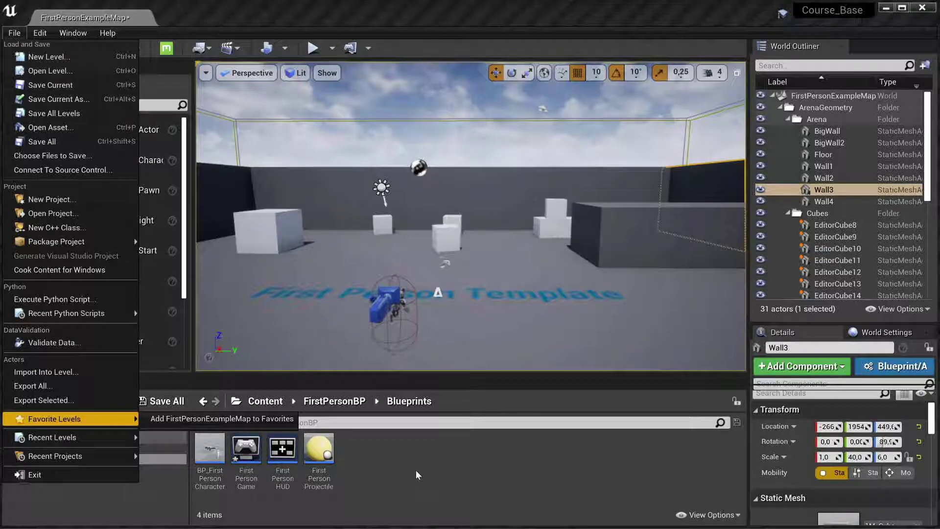
{"action": "left_click", "coordinate": [416, 470]}
Open StarterContent > Textures, select T_Brick_Clay_Beveled_D and scroll the texture grid
{"action": "double_click", "coordinate": [96, 477]}
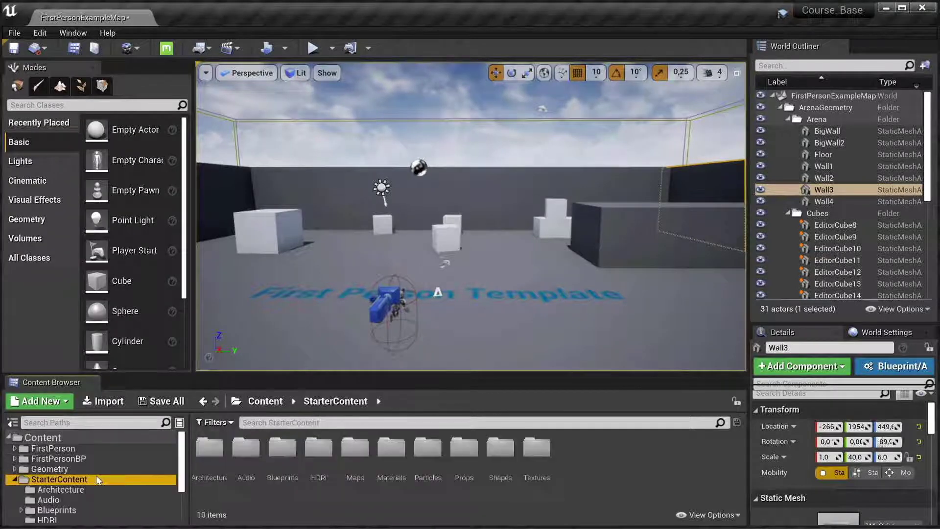
{"action": "left_click", "coordinate": [541, 462]}
{"action": "double_click", "coordinate": [540, 461]}
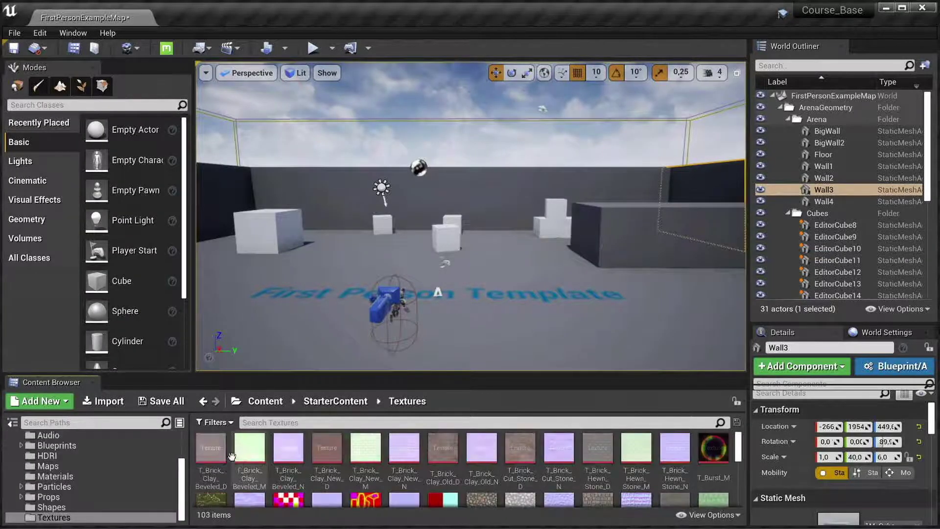
{"action": "left_click", "coordinate": [213, 459]}
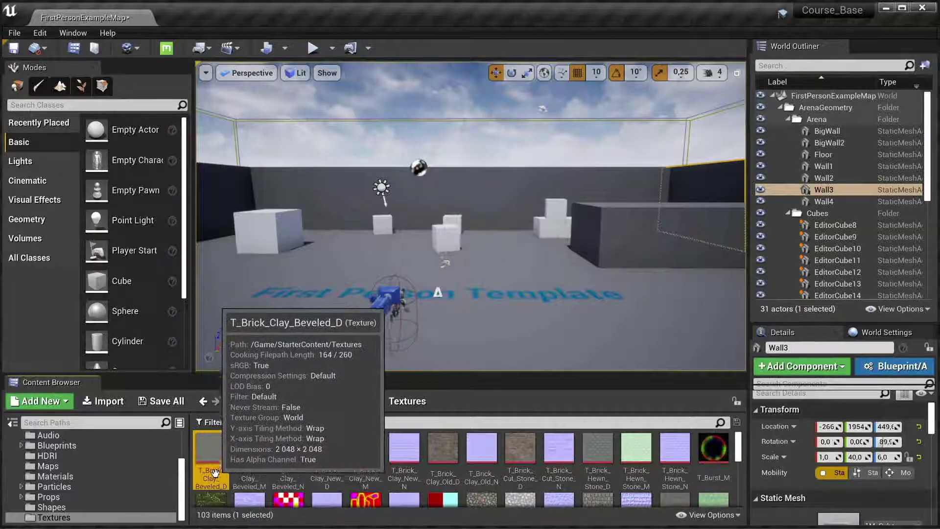
{"action": "scroll", "coordinate": [230, 470], "scroll_direction": "down", "scroll_amount": 5}
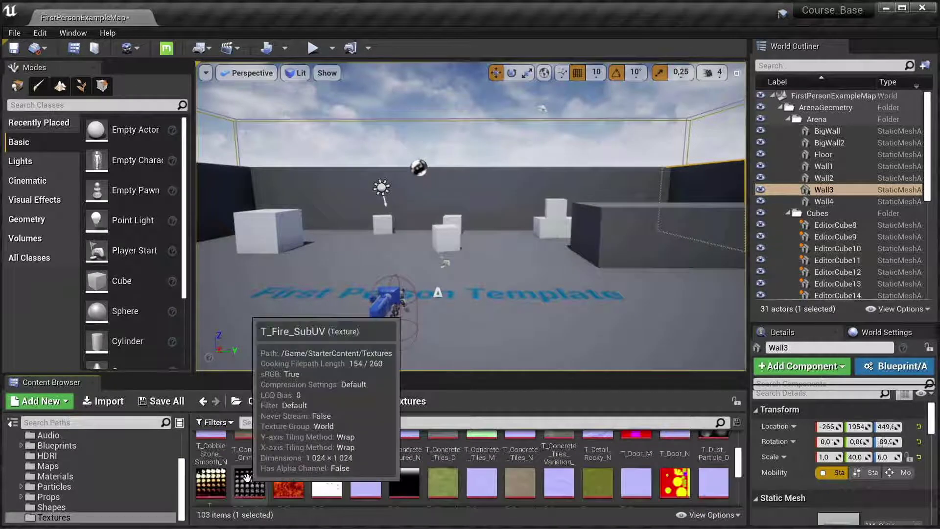
{"action": "scroll", "coordinate": [210, 470], "scroll_direction": "up", "scroll_amount": 5}
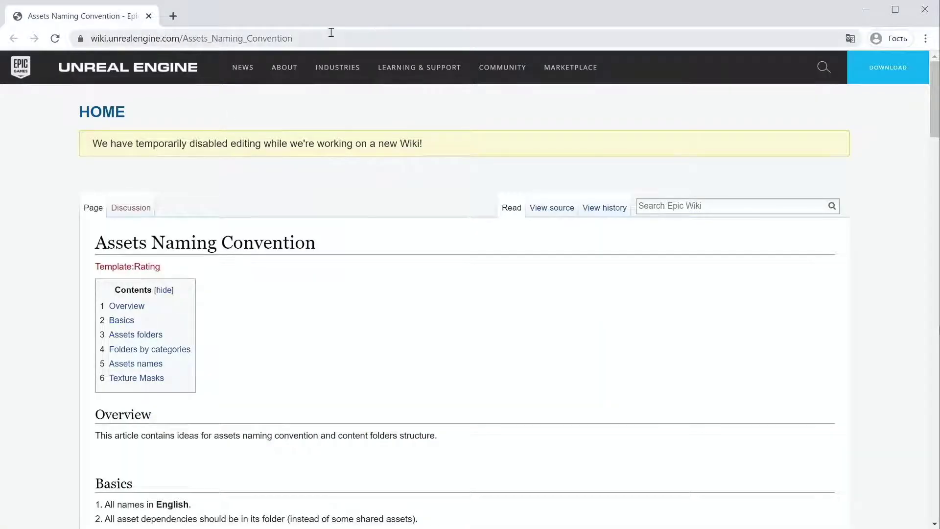
Scroll the Assets Naming Convention page and highlight the BP_ Blueprint prefix row
{"action": "scroll", "coordinate": [67, 261], "scroll_direction": "down", "scroll_amount": 4}
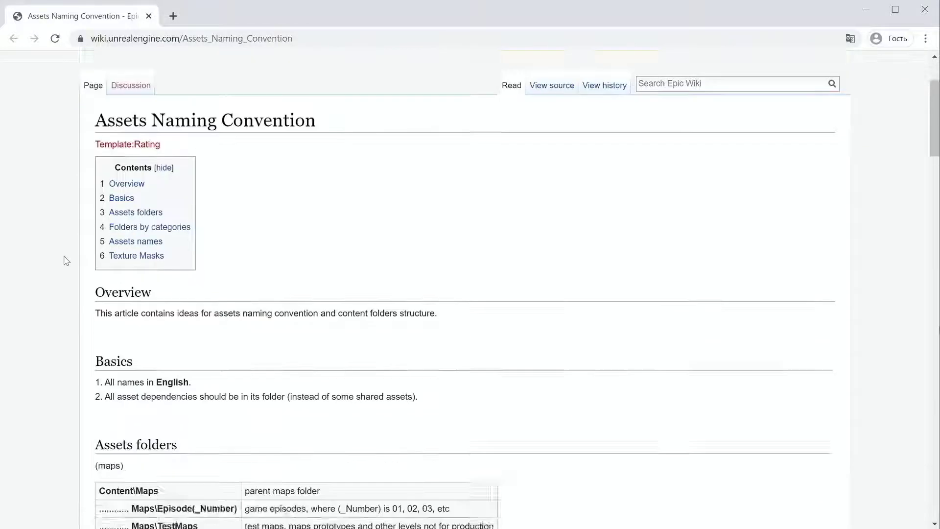
{"action": "scroll", "coordinate": [98, 208], "scroll_direction": "up", "scroll_amount": 2}
{"action": "scroll", "coordinate": [103, 221], "scroll_direction": "down", "scroll_amount": 6}
{"action": "scroll", "coordinate": [108, 230], "scroll_direction": "up", "scroll_amount": 3}
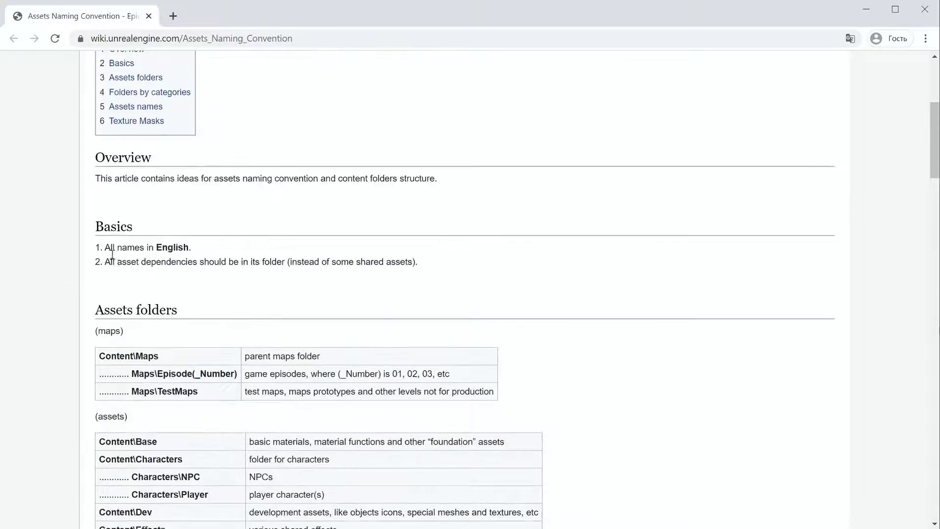
{"action": "scroll", "coordinate": [113, 239], "scroll_direction": "down", "scroll_amount": 6}
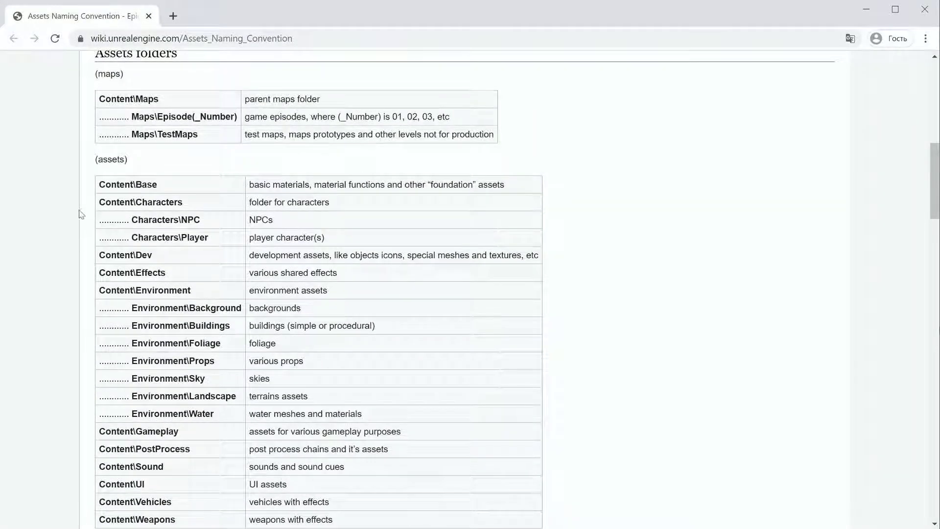
{"action": "scroll", "coordinate": [80, 264], "scroll_direction": "up", "scroll_amount": 3}
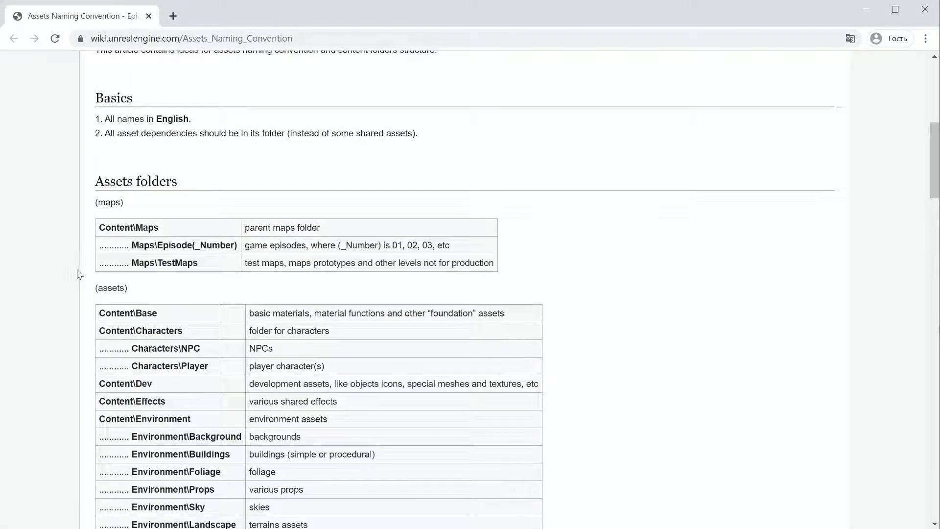
{"action": "left_click_drag", "start_coordinate": [96, 230], "coordinate": [267, 330]}
{"action": "left_click", "coordinate": [78, 381]}
{"action": "scroll", "coordinate": [74, 381], "scroll_direction": "down", "scroll_amount": 10}
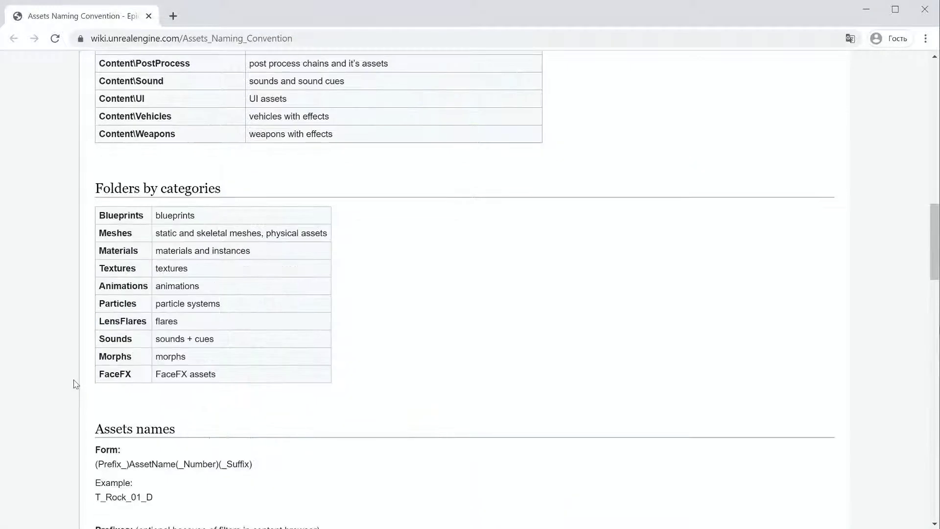
{"action": "scroll", "coordinate": [84, 309], "scroll_direction": "down", "scroll_amount": 5}
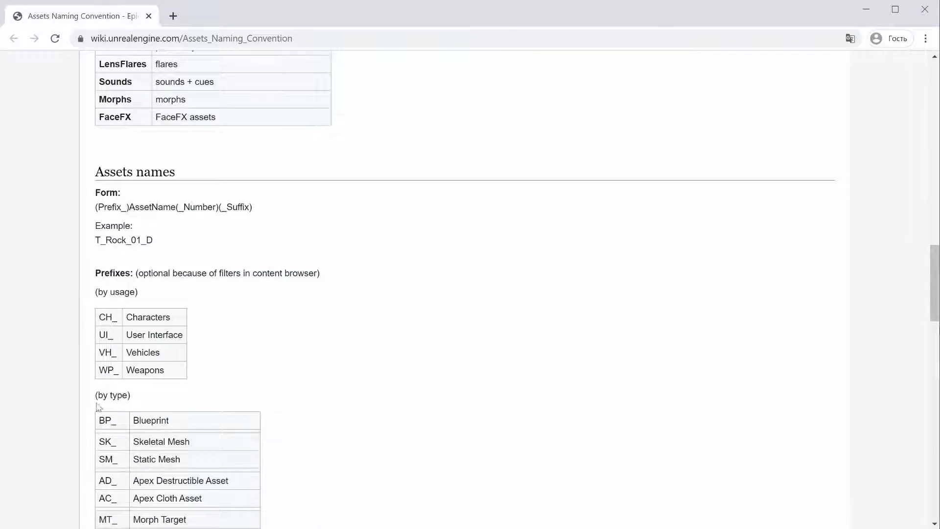
{"action": "scroll", "coordinate": [98, 342], "scroll_direction": "down", "scroll_amount": 1}
{"action": "left_click_drag", "start_coordinate": [97, 365], "coordinate": [186, 366]}
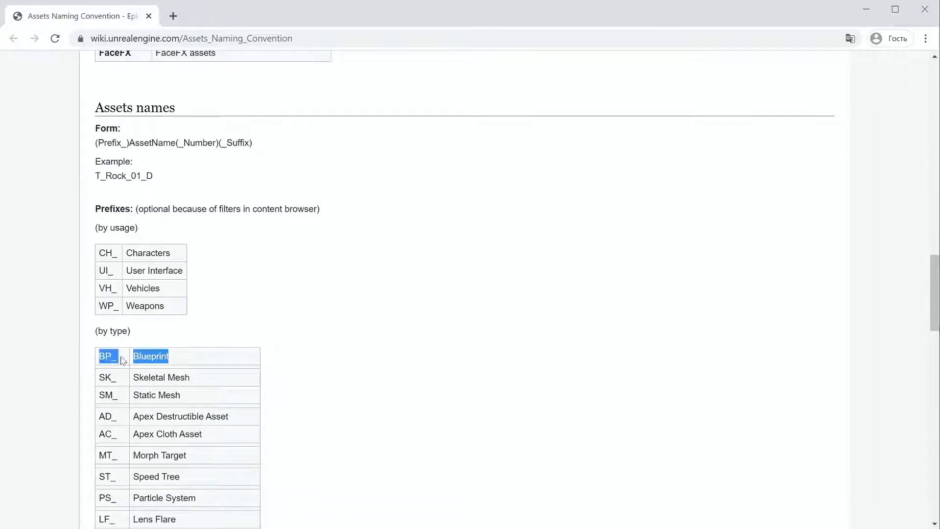
{"action": "left_click", "coordinate": [101, 357]}
{"action": "double_click", "coordinate": [101, 357]}
{"action": "left_click", "coordinate": [51, 378]}
{"action": "scroll", "coordinate": [57, 385], "scroll_direction": "down", "scroll_amount": 1}
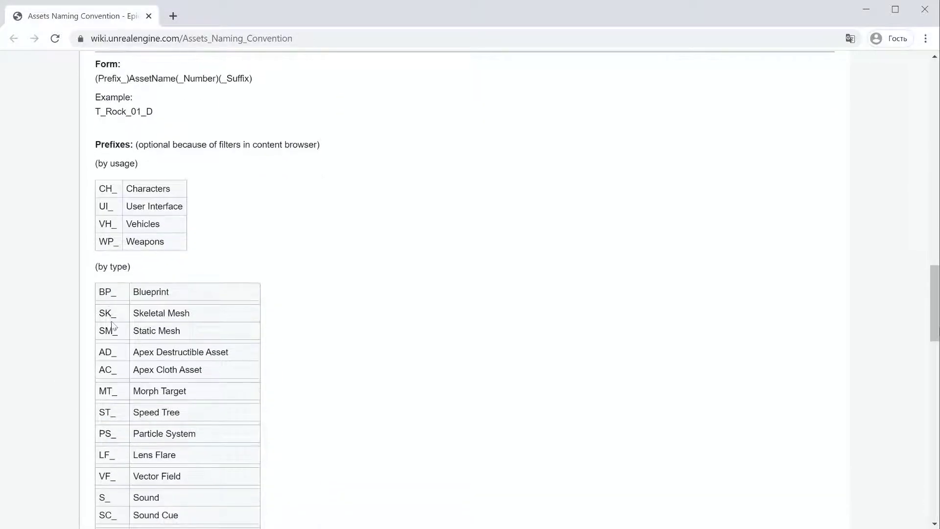
{"action": "left_click_drag", "start_coordinate": [121, 318], "coordinate": [87, 321]}
{"action": "left_click", "coordinate": [86, 321]}
Highlight the textures suffix table and its _BC Base color and _MT Metallic rows
{"action": "scroll", "coordinate": [176, 373], "scroll_direction": "down", "scroll_amount": 9}
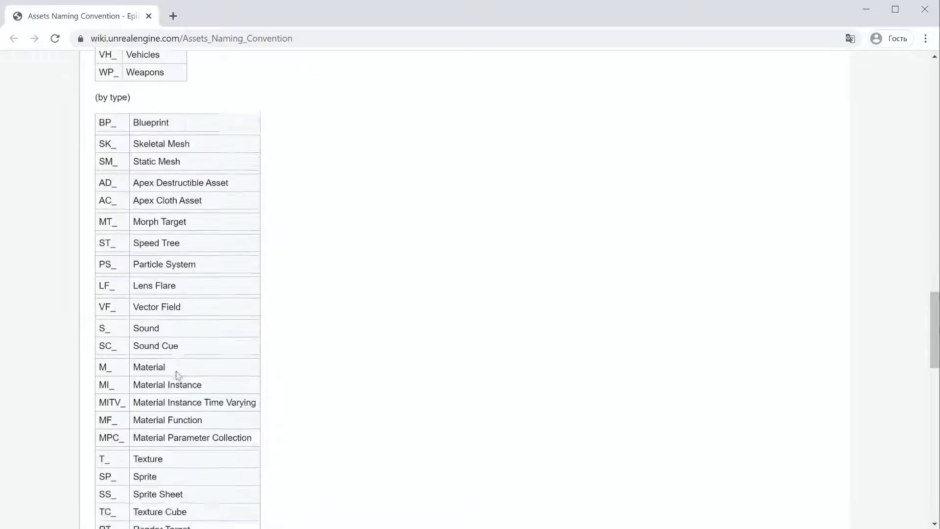
{"action": "scroll", "coordinate": [145, 357], "scroll_direction": "down", "scroll_amount": 4}
{"action": "scroll", "coordinate": [117, 304], "scroll_direction": "up", "scroll_amount": 2}
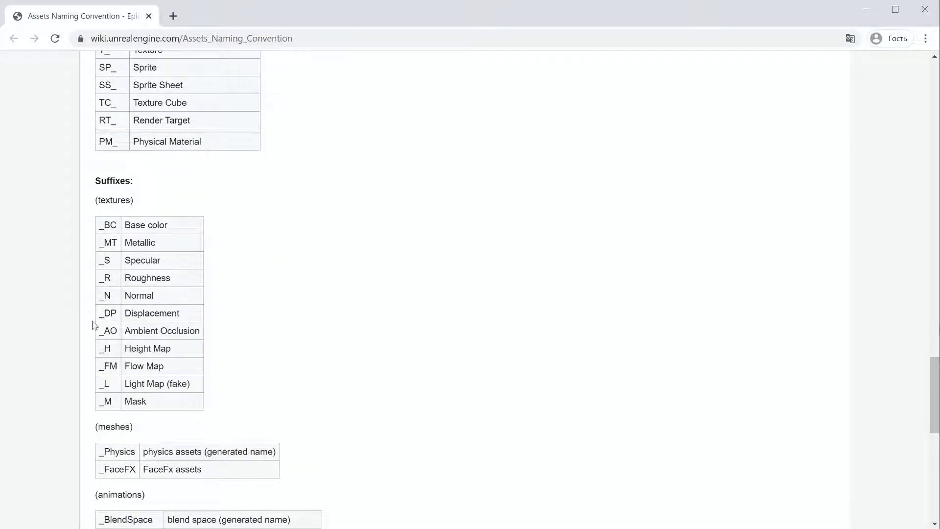
{"action": "left_click_drag", "start_coordinate": [102, 407], "coordinate": [205, 411]}
{"action": "left_click", "coordinate": [182, 410]}
{"action": "mouse_move", "coordinate": [101, 224]}
{"action": "left_mouse_down"}
{"action": "mouse_move", "coordinate": [171, 230]}
{"action": "mouse_move", "coordinate": [100, 243]}
{"action": "mouse_move", "coordinate": [159, 245]}
{"action": "left_mouse_up"}
{"action": "left_click", "coordinate": [175, 231]}
{"action": "left_click", "coordinate": [101, 244]}
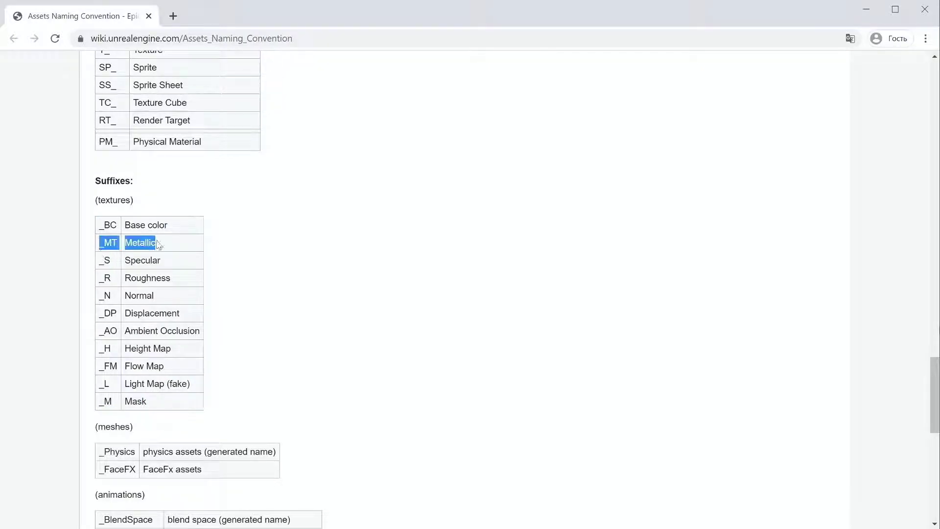
{"action": "left_click", "coordinate": [110, 250]}
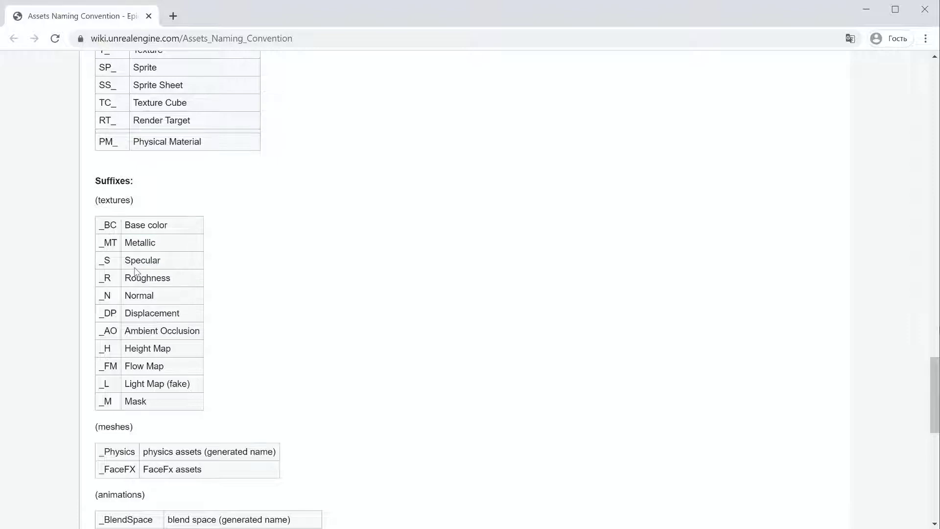
{"action": "scroll", "coordinate": [96, 335], "scroll_direction": "down", "scroll_amount": 4}
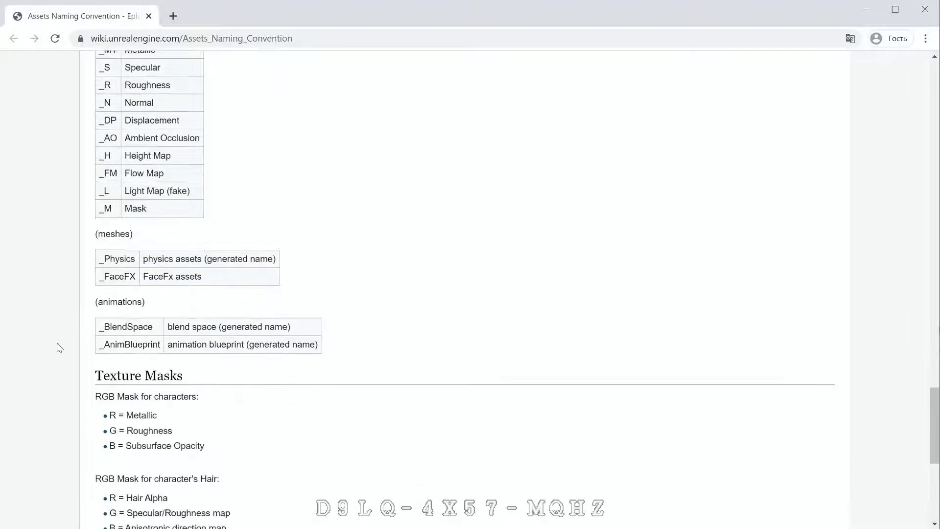
{"action": "scroll", "coordinate": [29, 352], "scroll_direction": "down", "scroll_amount": 7}
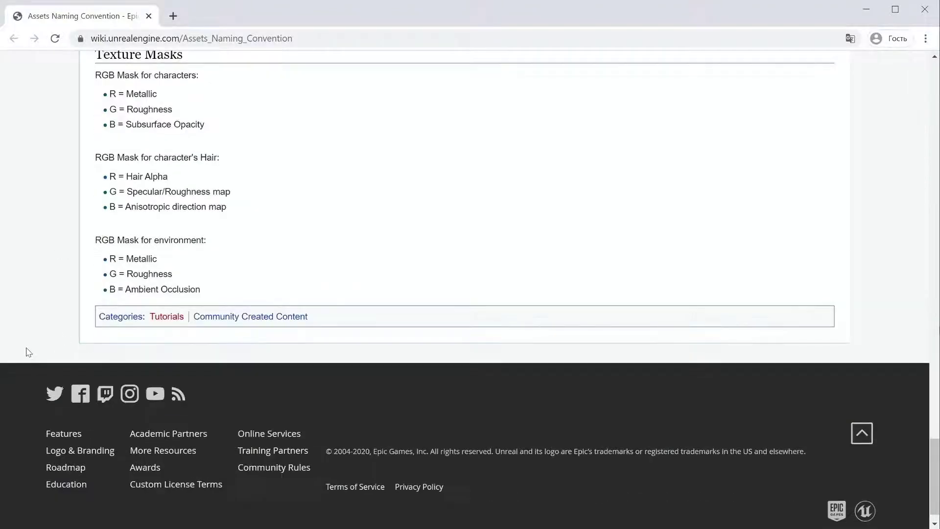
{"action": "scroll", "coordinate": [46, 350], "scroll_direction": "up", "scroll_amount": 20}
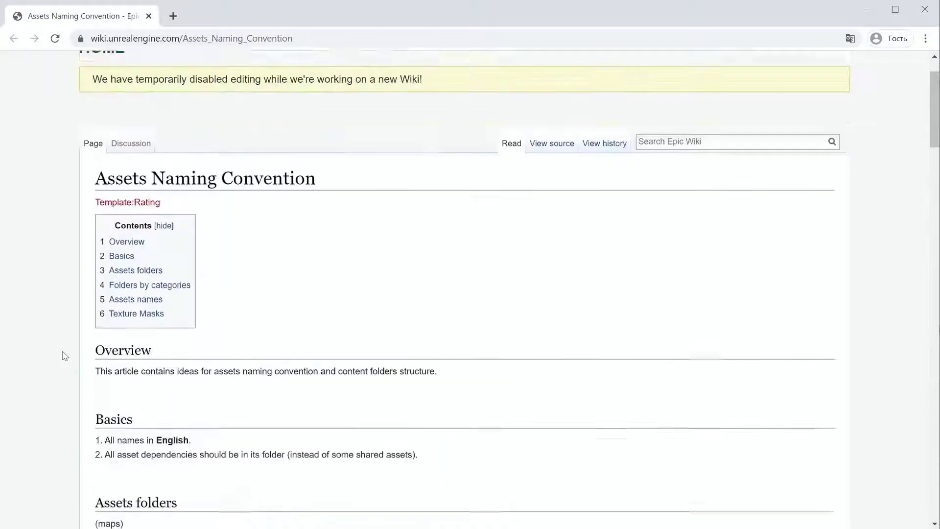
{"action": "scroll", "coordinate": [65, 356], "scroll_direction": "up", "scroll_amount": 2}
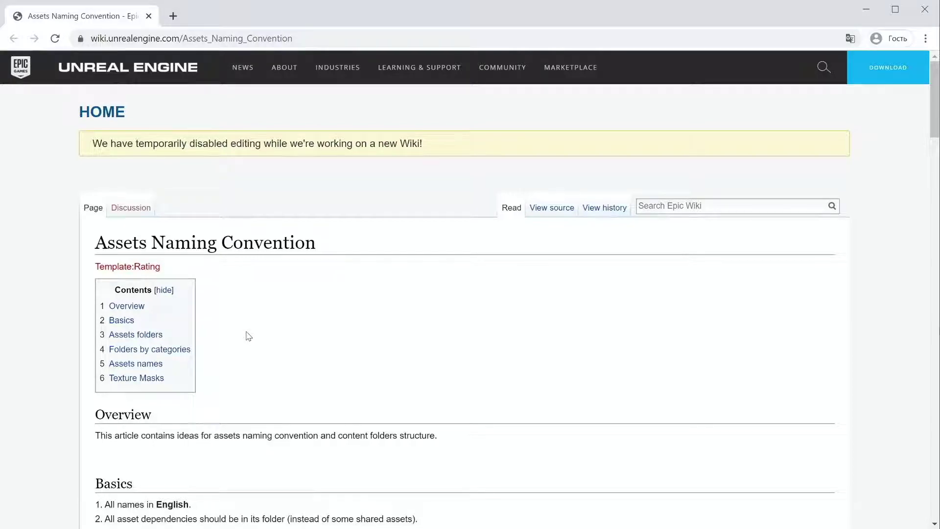
{"action": "scroll", "coordinate": [242, 343], "scroll_direction": "down", "scroll_amount": 10}
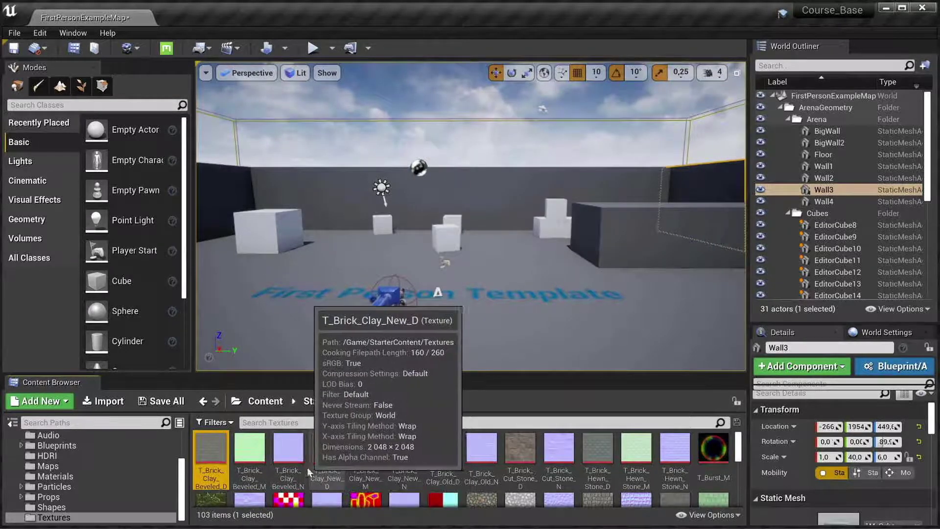
{"action": "left_click", "coordinate": [216, 471]}
{"action": "left_click", "coordinate": [240, 472]}
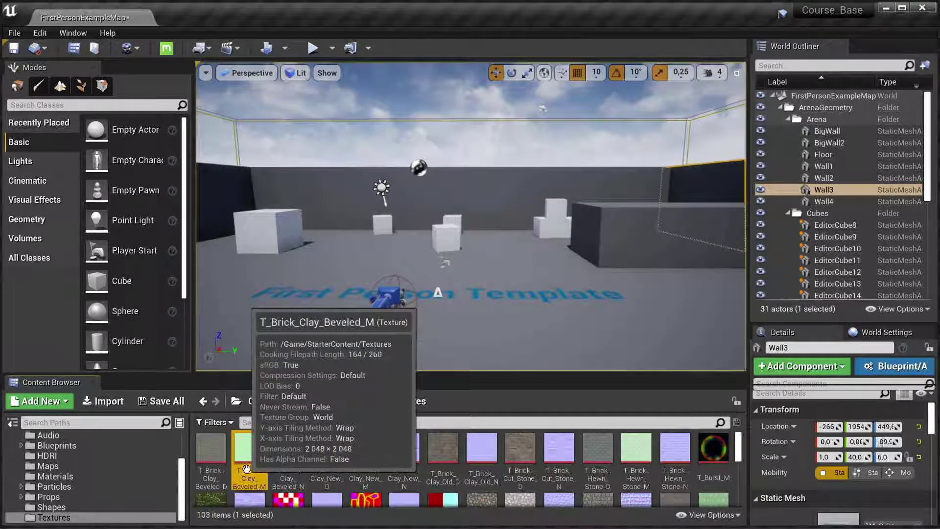
{"action": "left_click", "coordinate": [14, 32]}
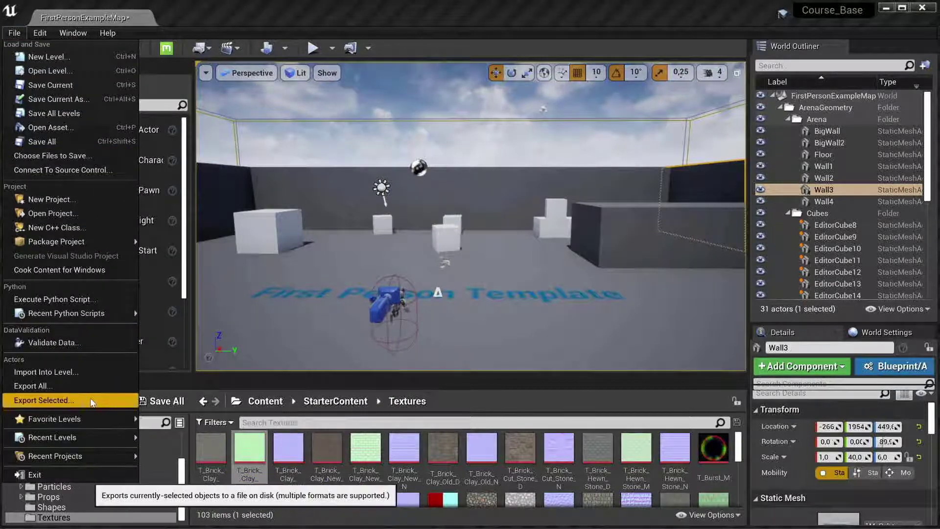
{"action": "mouse_move", "coordinate": [76, 316]}
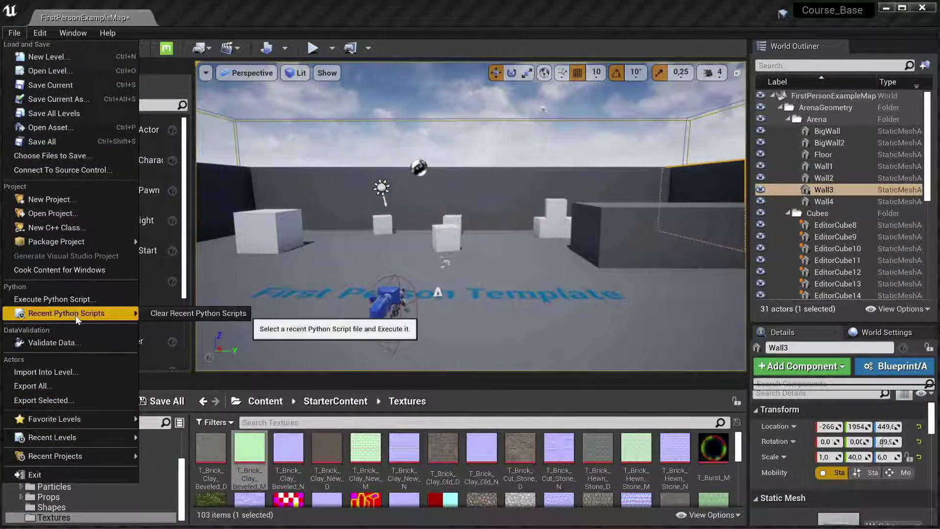
{"action": "left_click", "coordinate": [288, 448]}
{"action": "scroll", "coordinate": [465, 486], "scroll_direction": "down", "scroll_amount": 1}
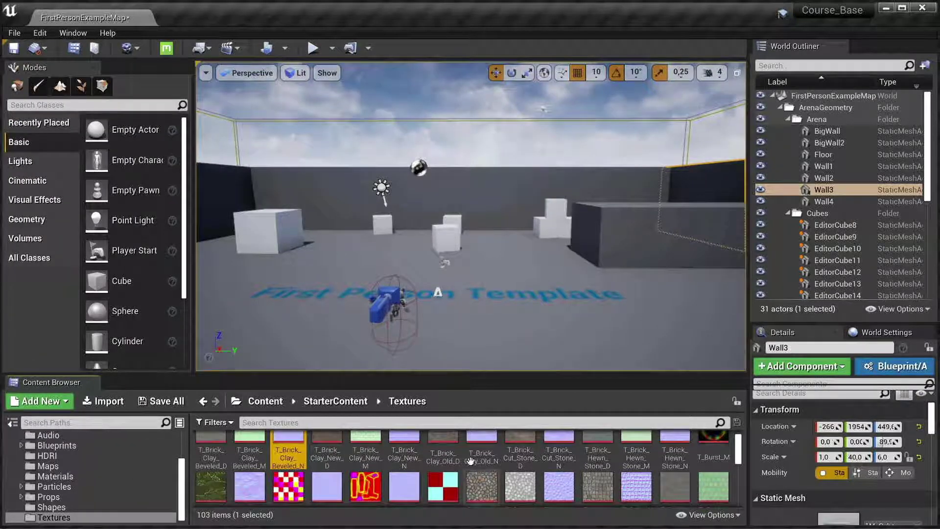
{"action": "mouse_move", "coordinate": [490, 463]}
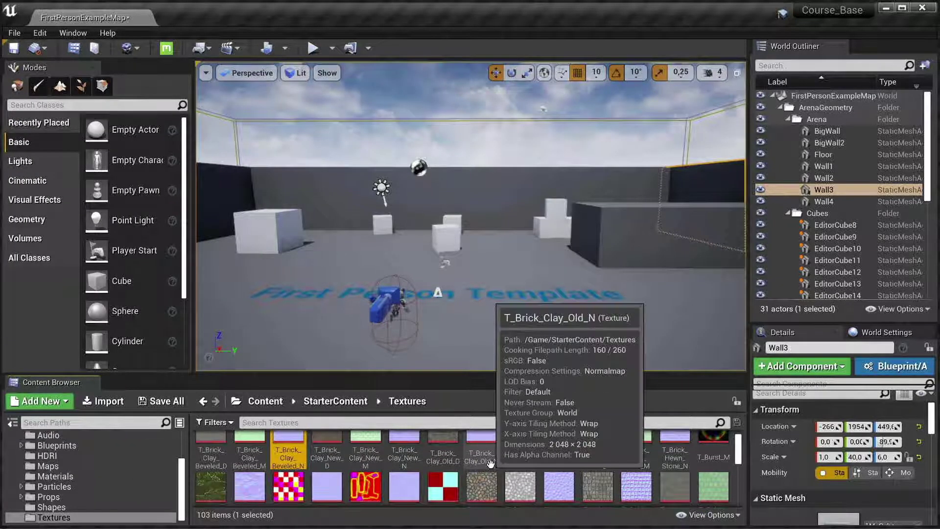
{"action": "scroll", "coordinate": [490, 462], "scroll_direction": "up", "scroll_amount": 1}
{"action": "mouse_move", "coordinate": [413, 462]}
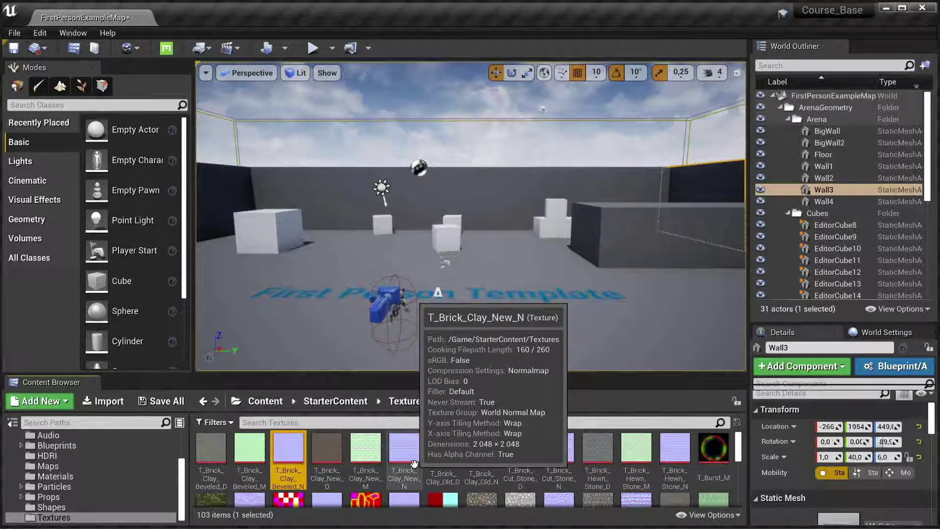
{"action": "left_click", "coordinate": [14, 33]}
{"action": "mouse_move", "coordinate": [96, 314]}
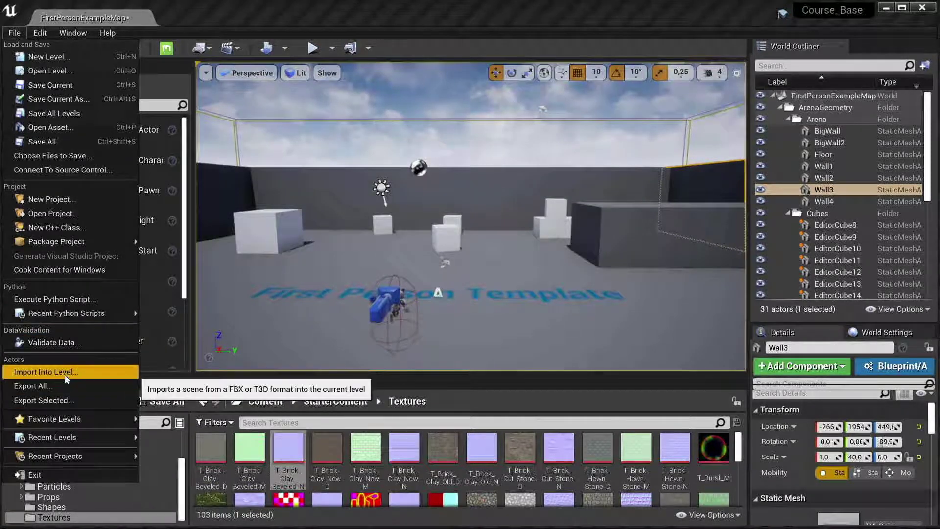
Open the Content Browser asset Import dialog twice, cancelling it each time
{"action": "left_click", "coordinate": [220, 381]}
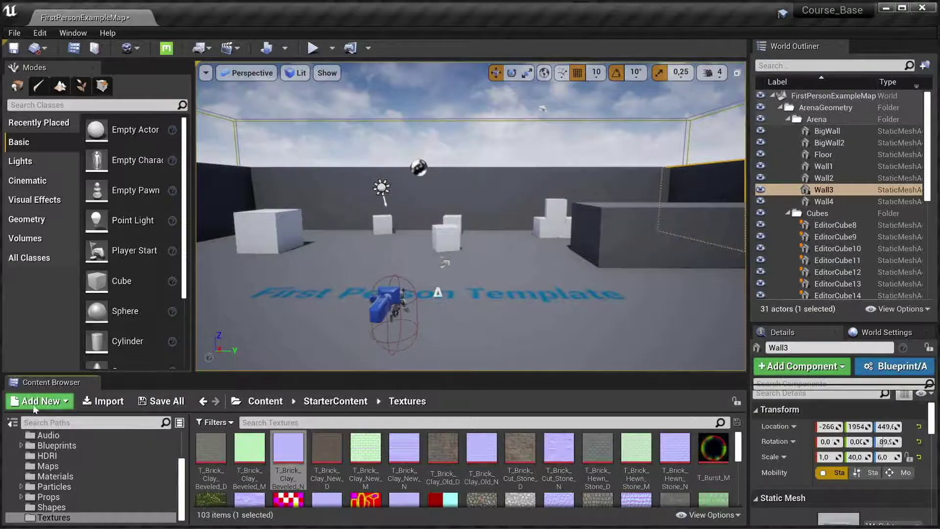
{"action": "left_click", "coordinate": [103, 401]}
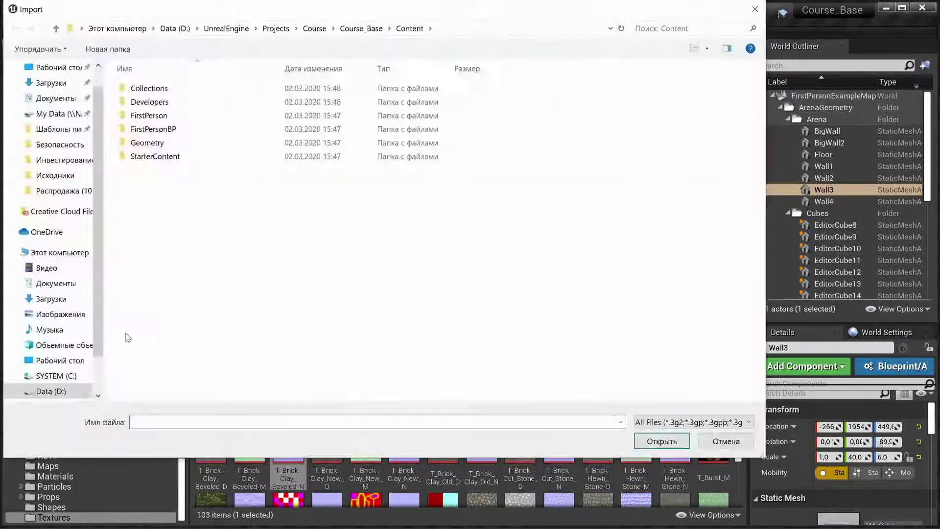
{"action": "left_click", "coordinate": [754, 10]}
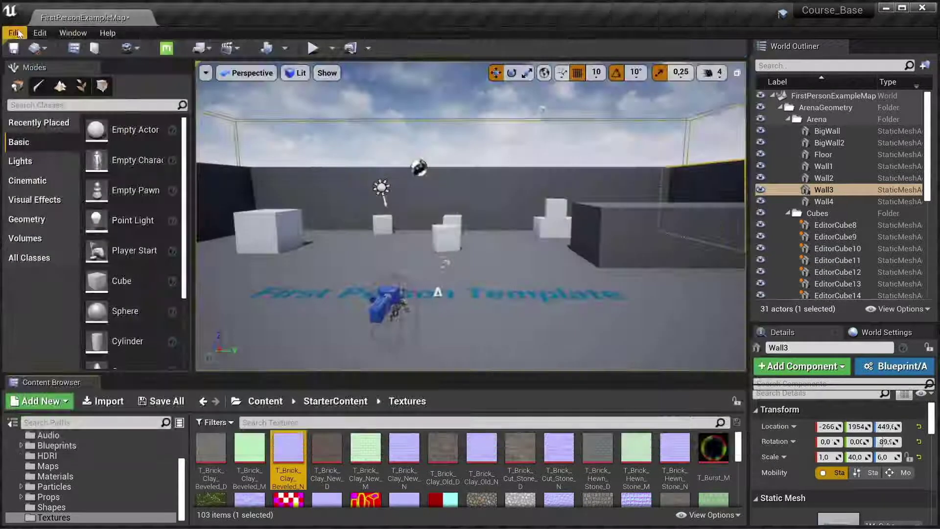
{"action": "left_click", "coordinate": [14, 33]}
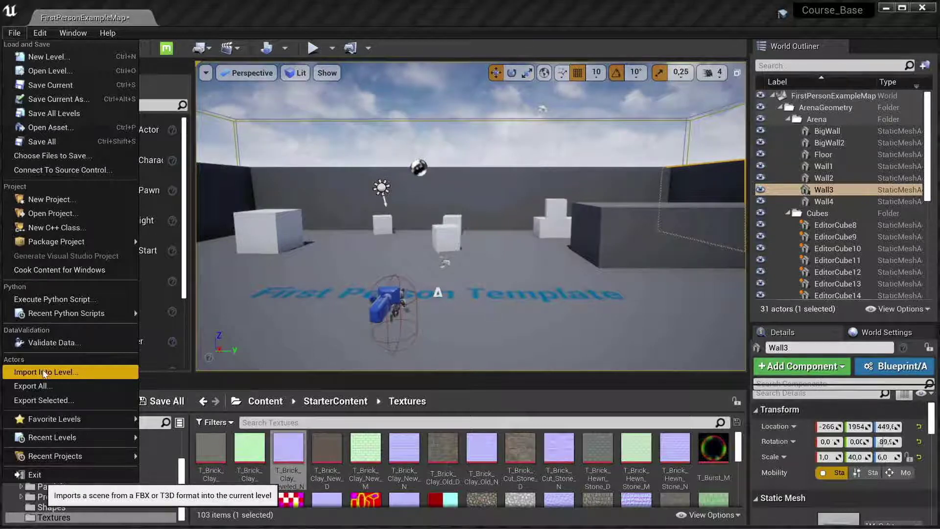
{"action": "mouse_move", "coordinate": [75, 419]}
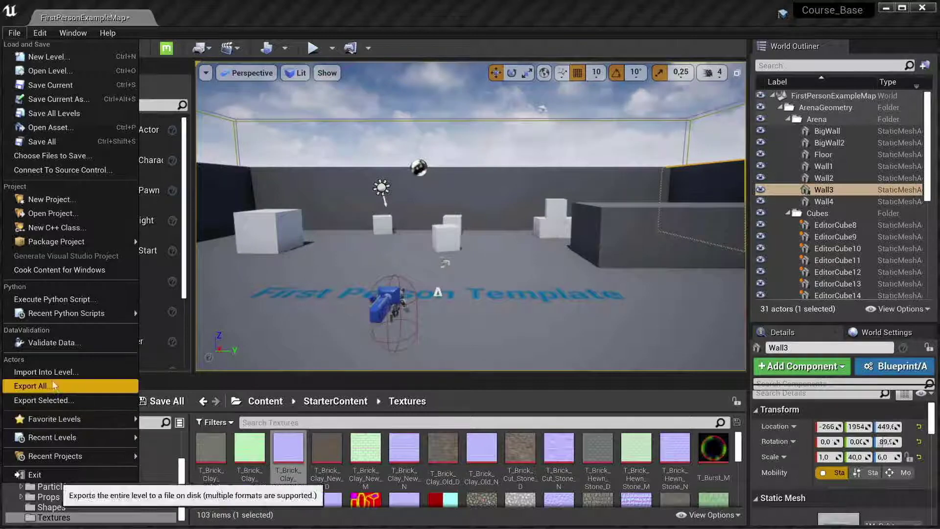
{"action": "left_click", "coordinate": [199, 383]}
{"action": "left_click", "coordinate": [114, 408]}
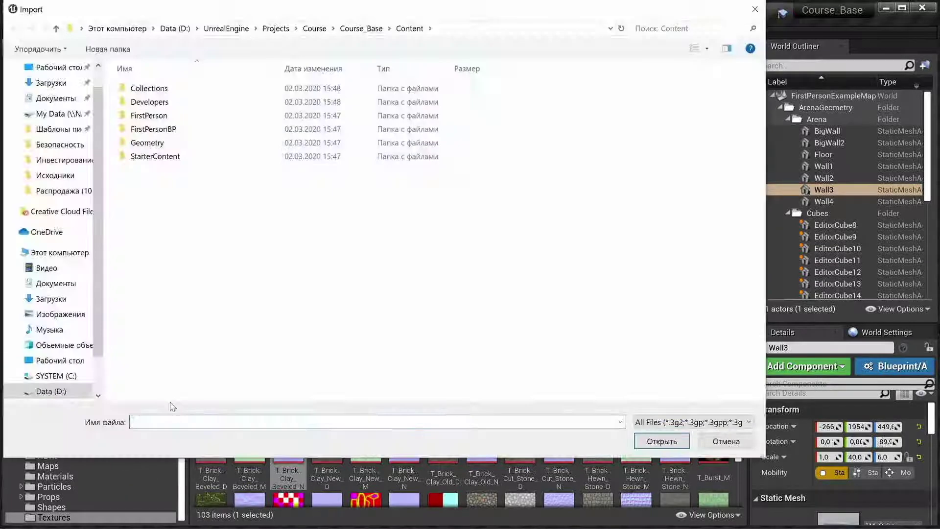
{"action": "left_click", "coordinate": [727, 441]}
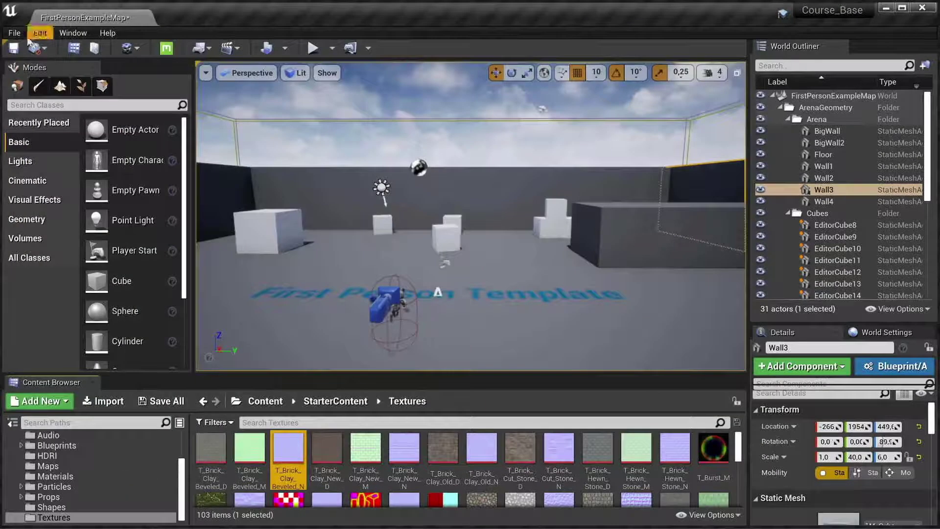
Open File > Import Into Level and cancel the scene import dialog
{"action": "left_click", "coordinate": [14, 32]}
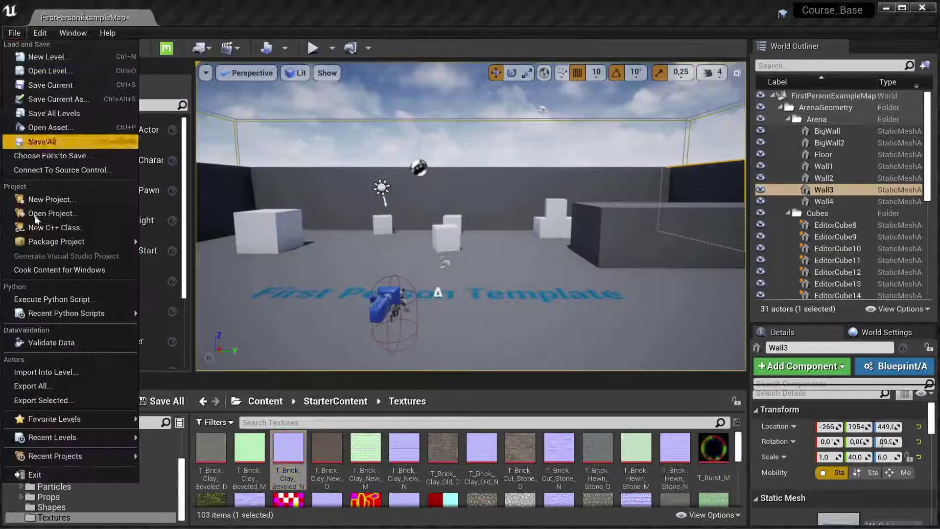
{"action": "left_click", "coordinate": [60, 370]}
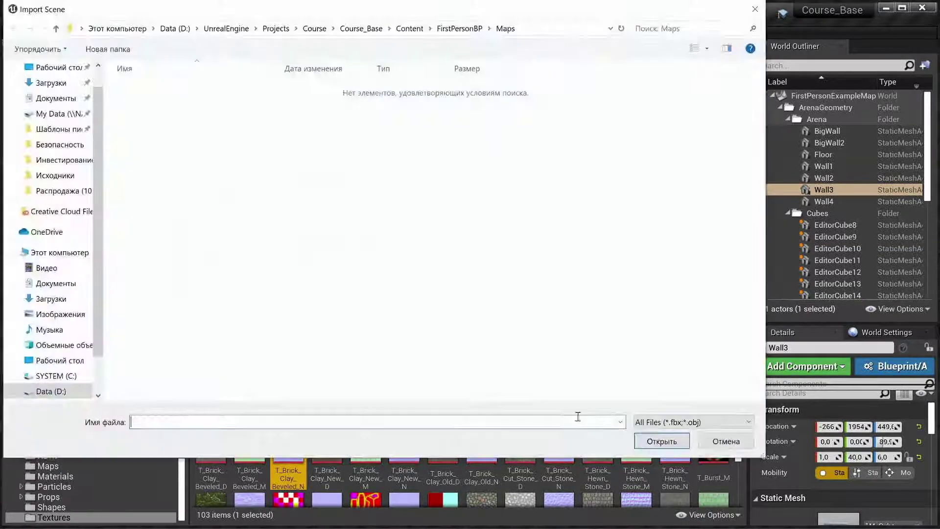
{"action": "left_click", "coordinate": [727, 441]}
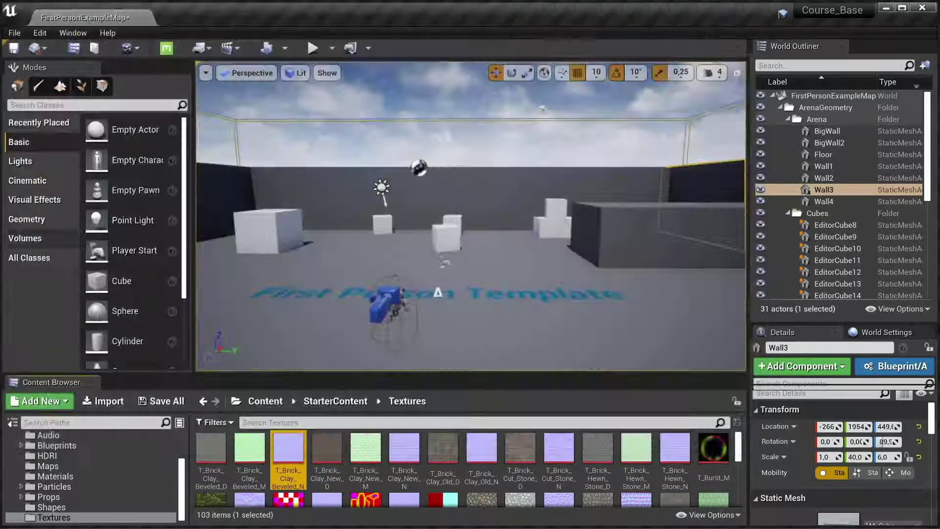
Cancel the asset Import dialog once more and bring the File menu back up
{"action": "left_click", "coordinate": [14, 33]}
{"action": "left_click", "coordinate": [313, 398]}
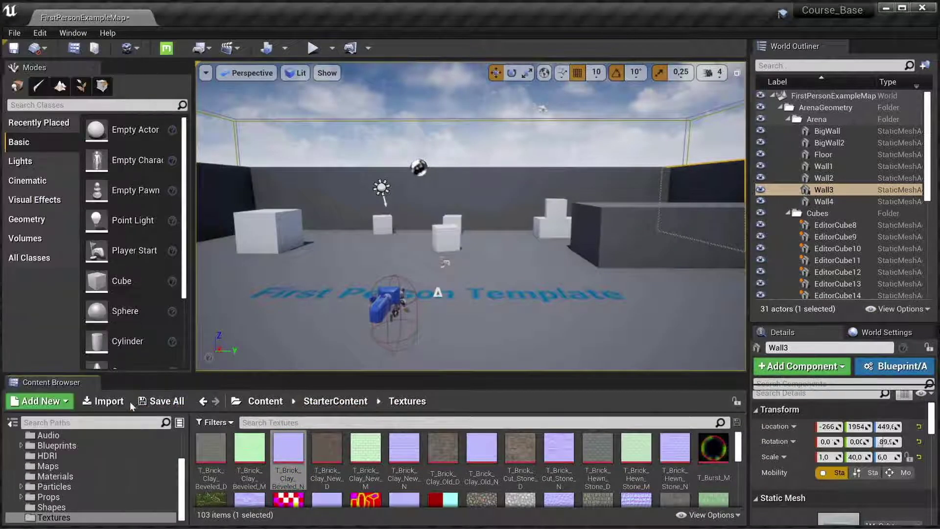
{"action": "left_click", "coordinate": [106, 400]}
{"action": "left_click", "coordinate": [722, 442]}
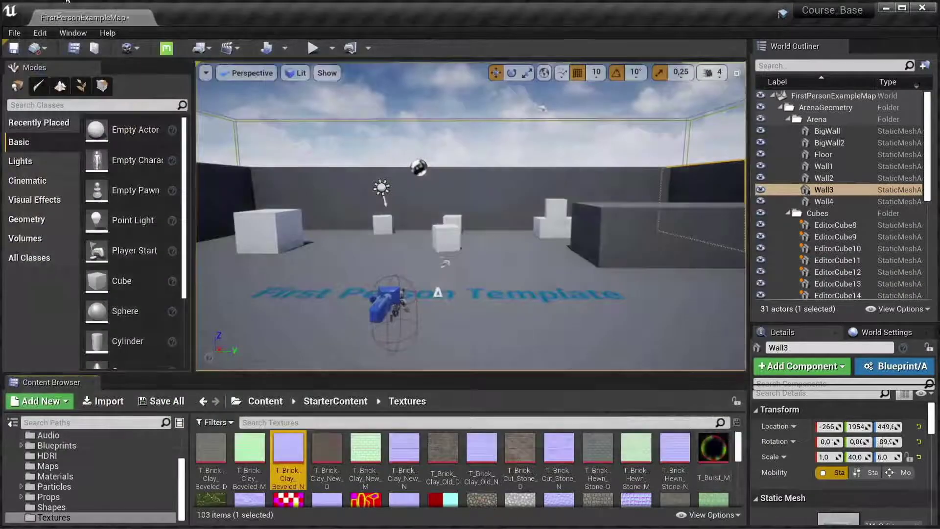
{"action": "left_click", "coordinate": [19, 33]}
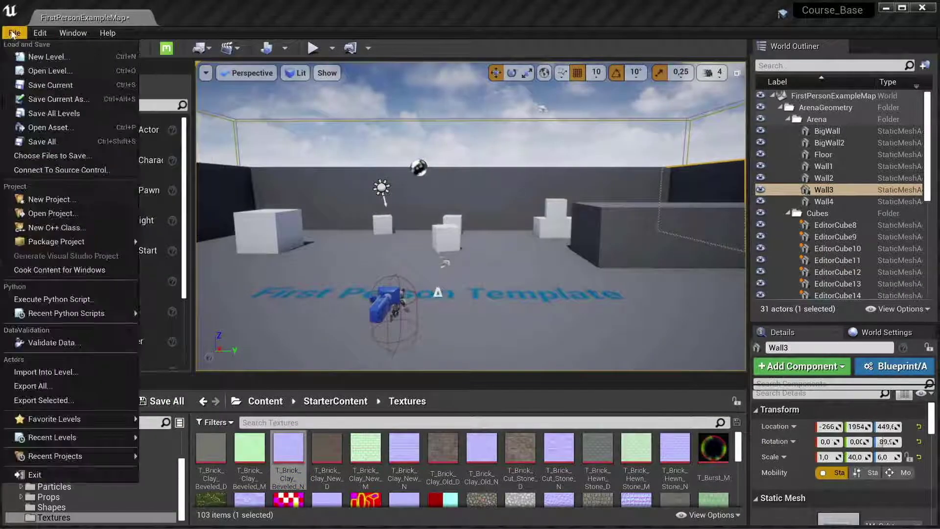
Select the T_Brick_Clay_Beveled_D texture, look through the File menu, then move to Edit
{"action": "left_click", "coordinate": [211, 453]}
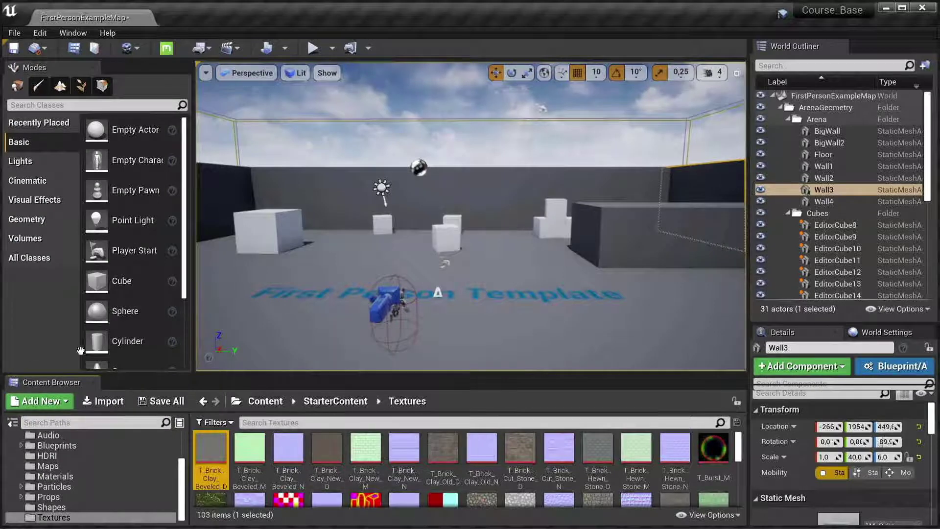
{"action": "left_click", "coordinate": [14, 33]}
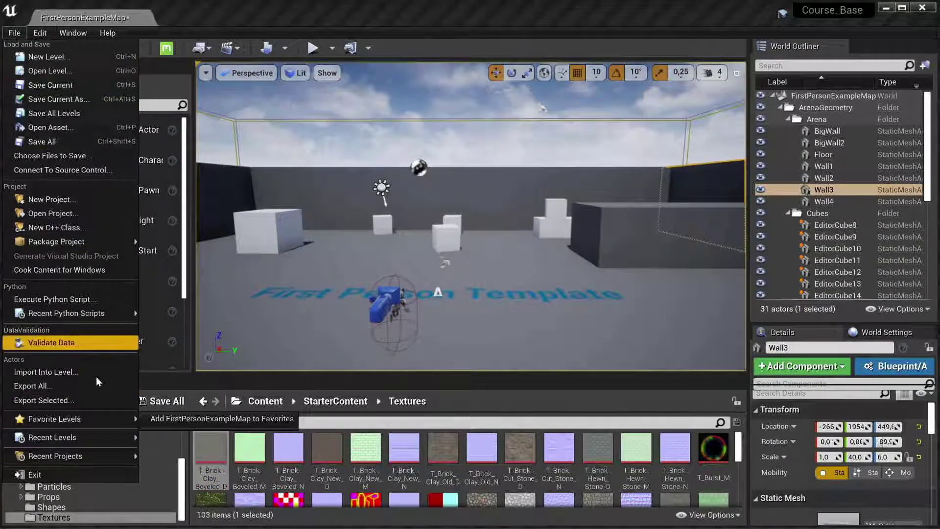
{"action": "mouse_move", "coordinate": [84, 457]}
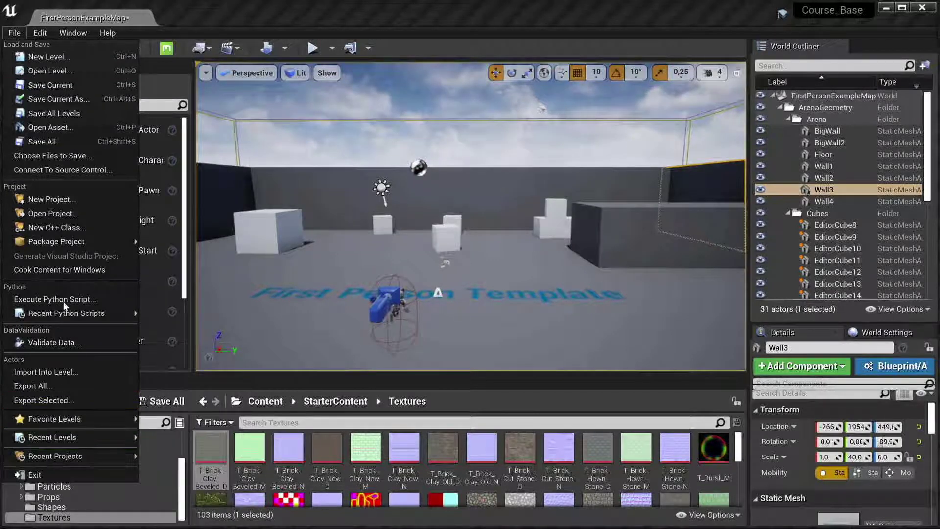
{"action": "mouse_move", "coordinate": [43, 32]}
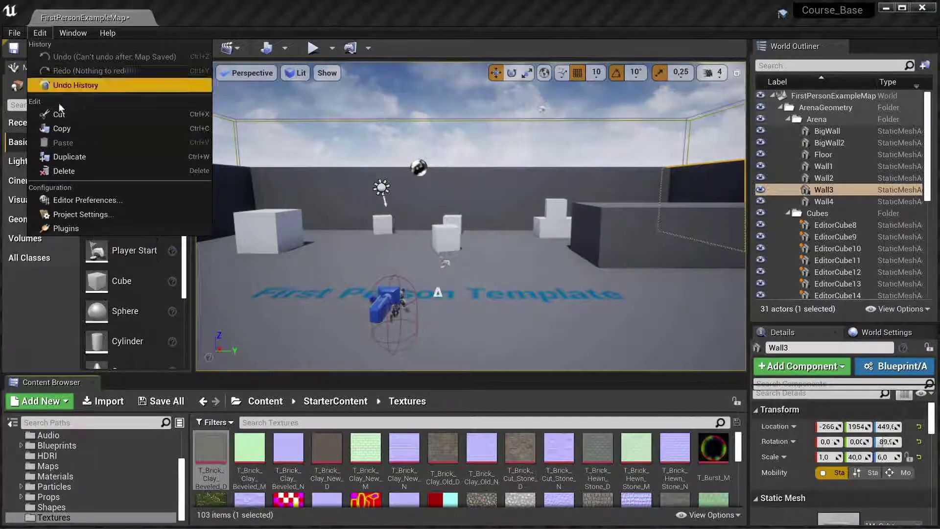
Open the Undo History window (0 transactions) from Edit twice, closing it each time
{"action": "left_click", "coordinate": [90, 87]}
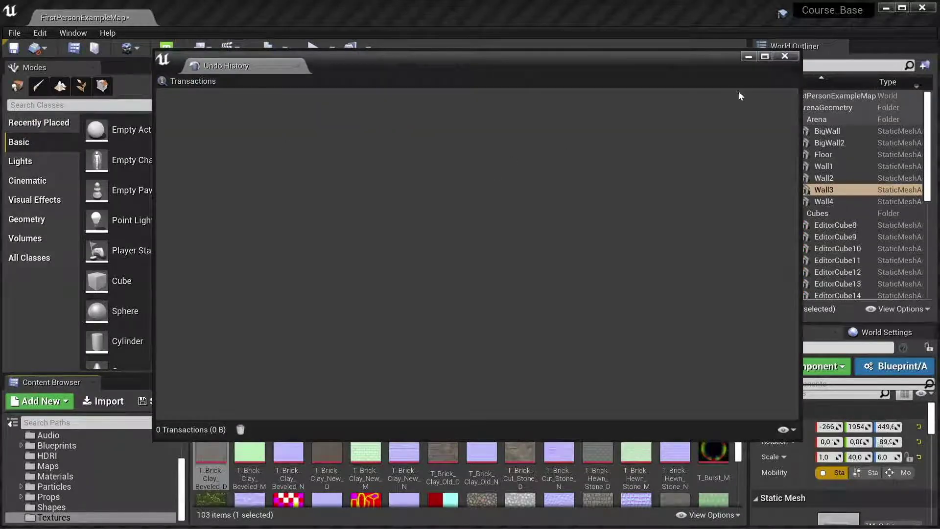
{"action": "left_click", "coordinate": [779, 57]}
{"action": "left_click", "coordinate": [46, 32]}
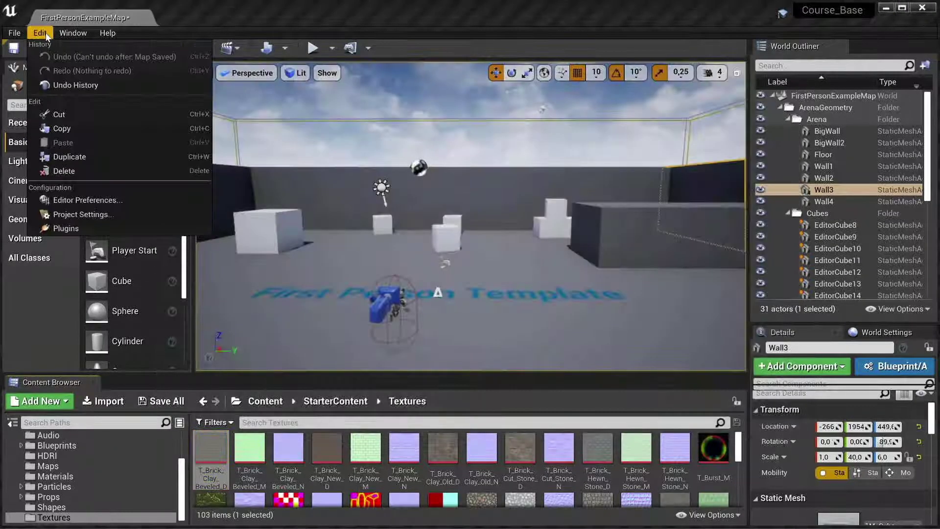
{"action": "left_click", "coordinate": [80, 87]}
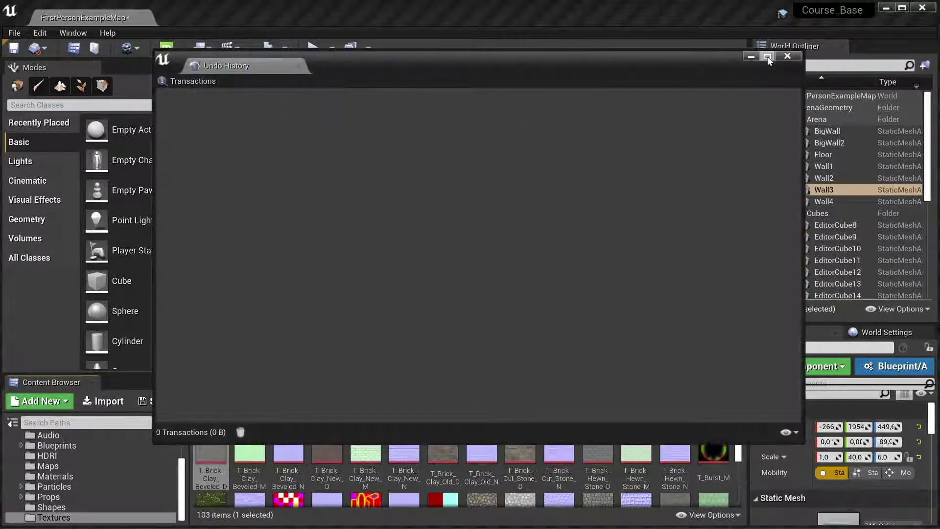
{"action": "left_click", "coordinate": [788, 56]}
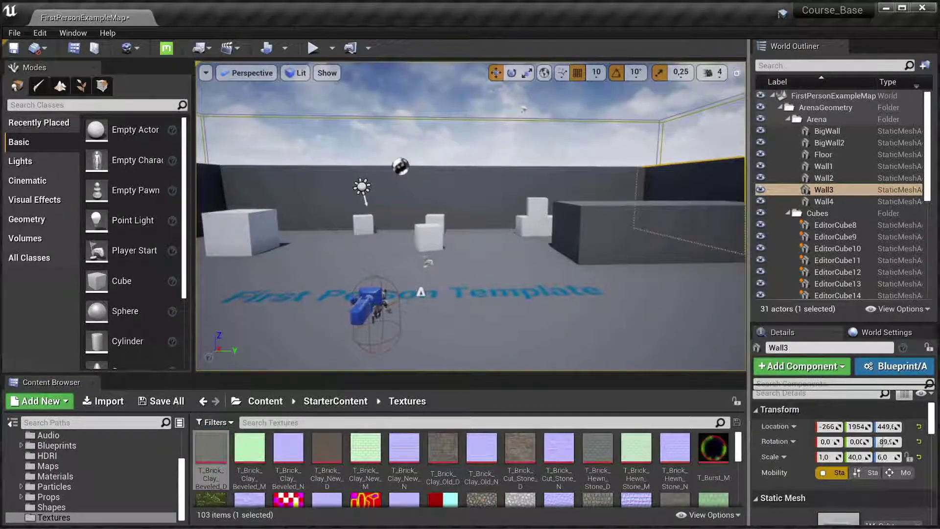
Select EditorCube11 in the viewport, turning the camera toward the cube
{"action": "left_click", "coordinate": [40, 33]}
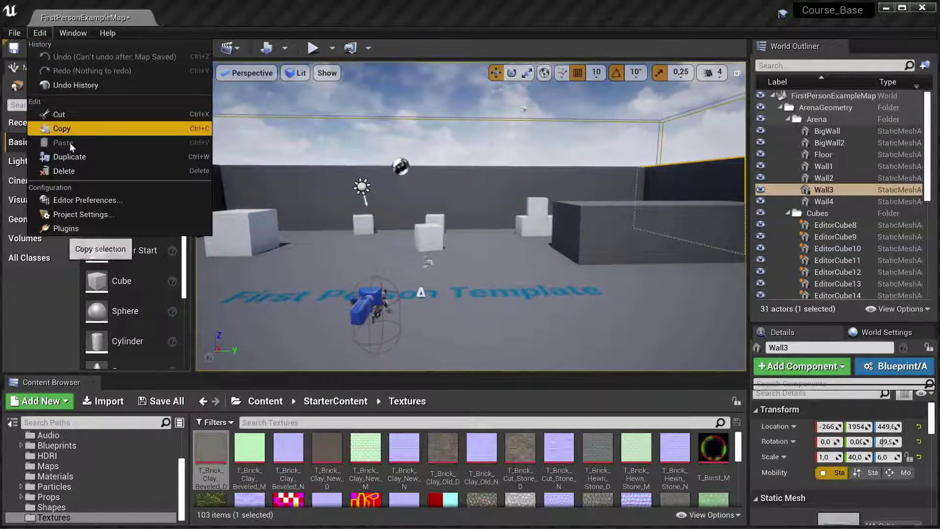
{"action": "left_click", "coordinate": [422, 239]}
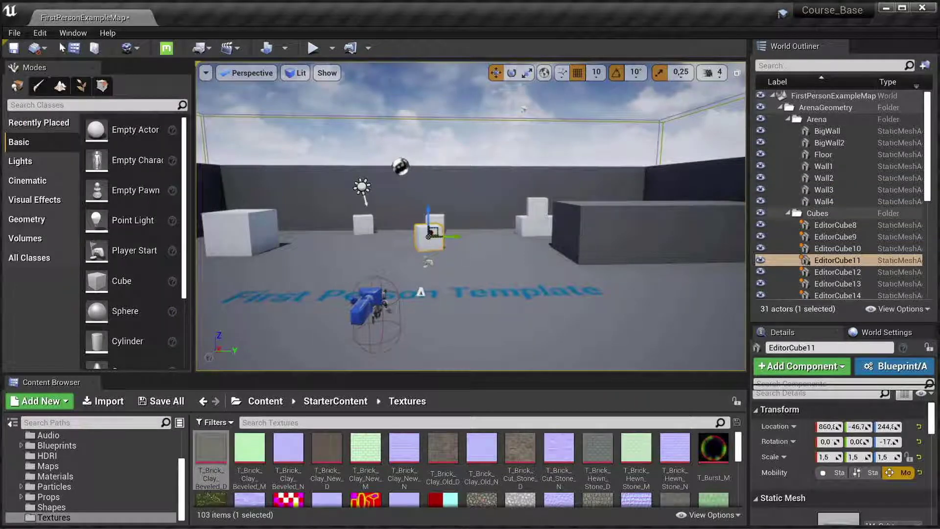
{"action": "left_click", "coordinate": [40, 33]}
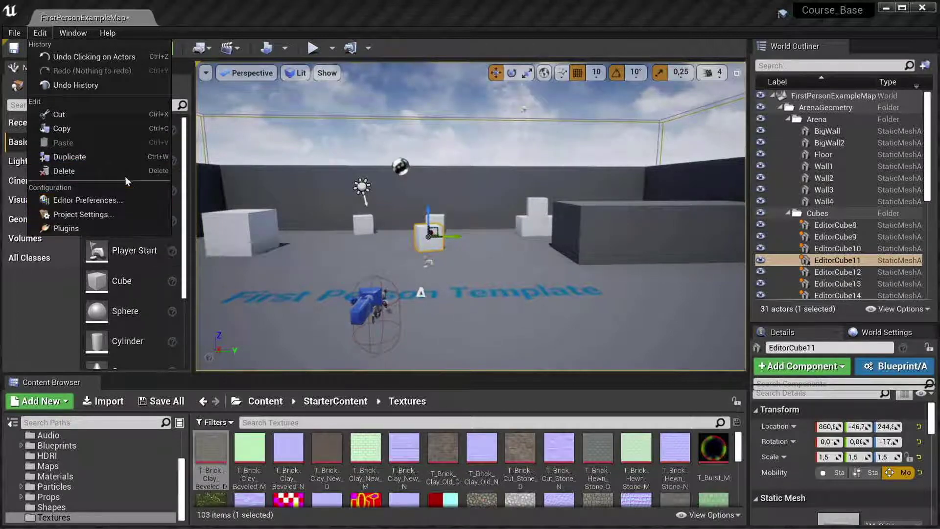
{"action": "key", "text": "Escape"}
{"action": "left_click", "coordinate": [535, 266]}
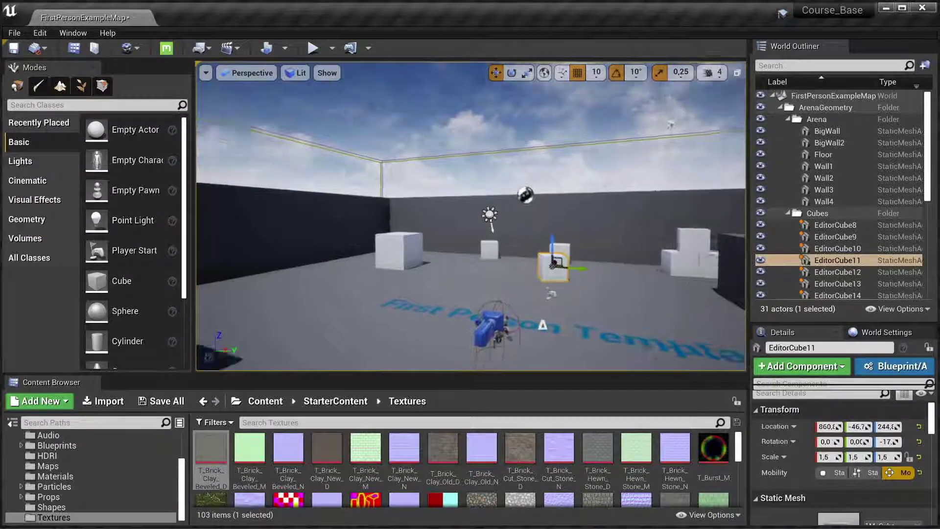
{"action": "left_click_drag", "start_coordinate": [553, 263], "coordinate": [460, 263]}
{"action": "left_click", "coordinate": [461, 263]}
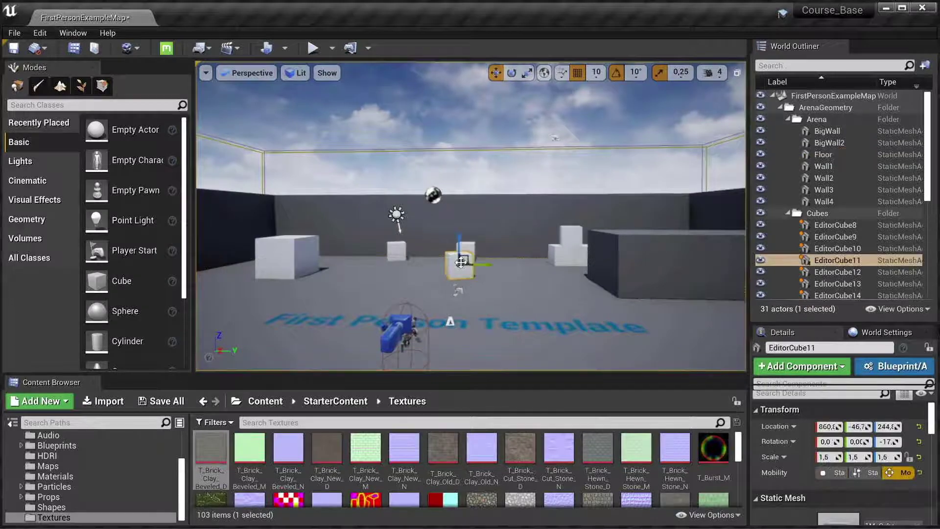
Delete EditorCube11, undo it with Ctrl+Z, and check Edit offers Redo Delete Actors
{"action": "key", "text": "Delete"}
{"action": "key", "text": "ctrl+z"}
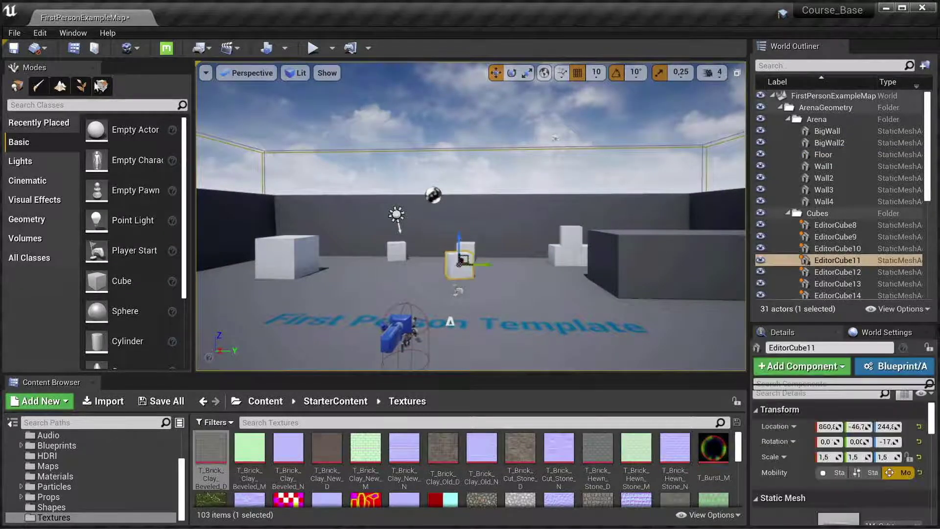
{"action": "left_click", "coordinate": [44, 37]}
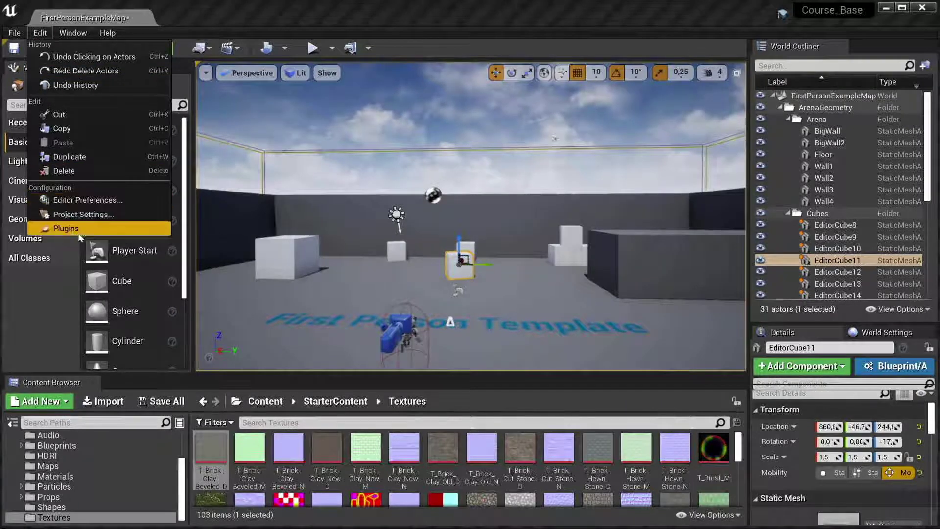
Open Editor Preferences and toggle Use Small Tool Bar Icons off and back on
{"action": "left_click", "coordinate": [85, 204]}
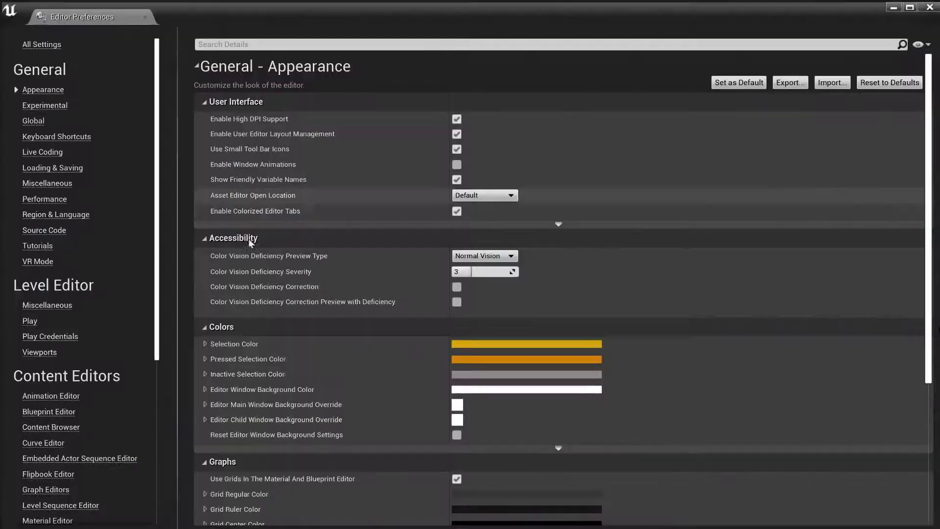
{"action": "scroll", "coordinate": [108, 235], "scroll_direction": "down", "scroll_amount": 5}
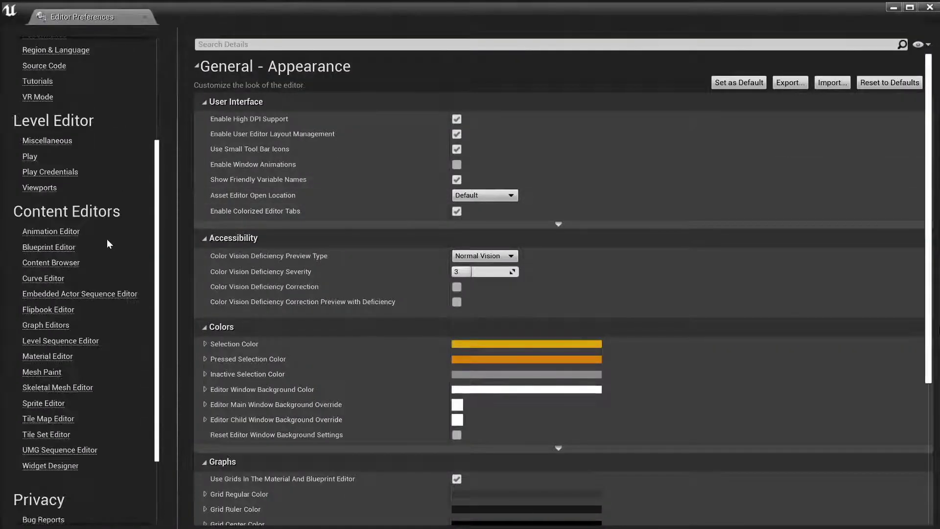
{"action": "scroll", "coordinate": [113, 235], "scroll_direction": "up", "scroll_amount": 5}
{"action": "left_click", "coordinate": [456, 149]}
{"action": "left_click", "coordinate": [456, 148]}
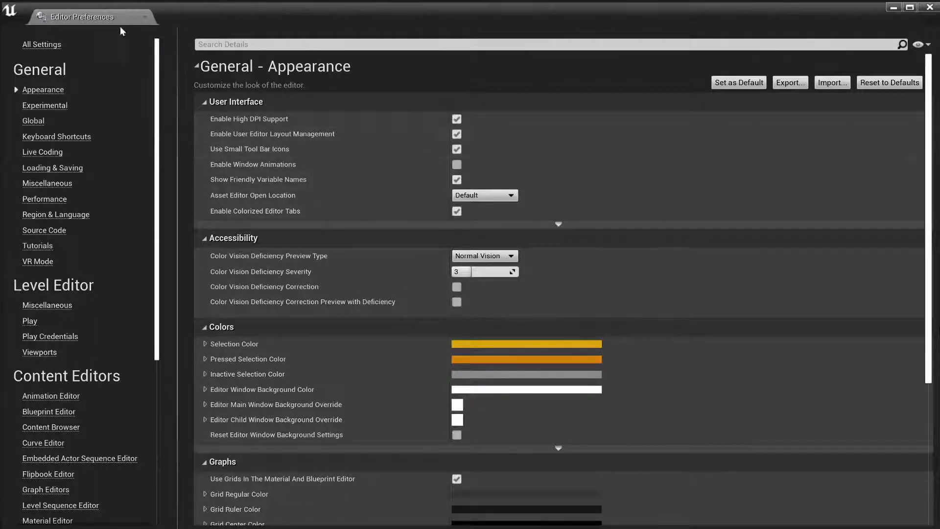
Browse Skeletal Mesh, Tile Map, Graph, Curve Editor, Play Credentials and Miscellaneous settings, then close preferences
{"action": "scroll", "coordinate": [98, 196], "scroll_direction": "down", "scroll_amount": 3}
{"action": "scroll", "coordinate": [66, 285], "scroll_direction": "down", "scroll_amount": 3}
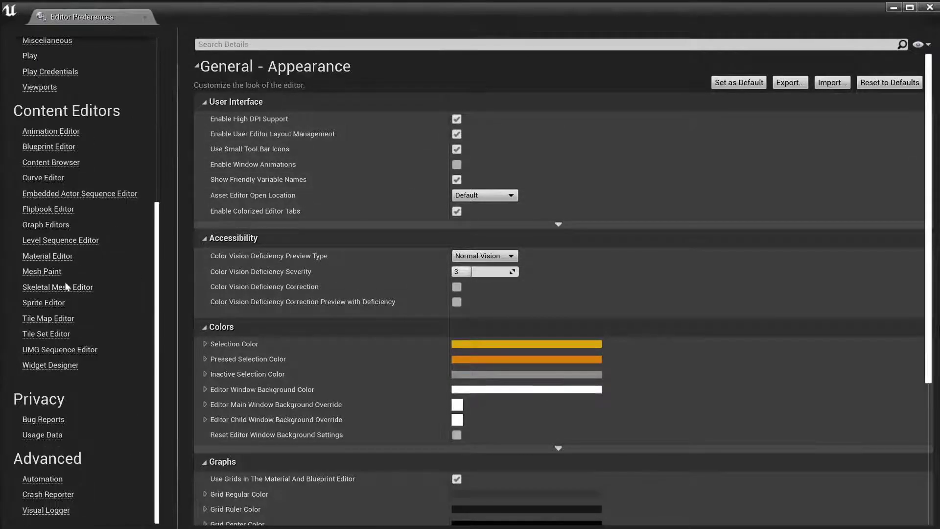
{"action": "left_click", "coordinate": [47, 289]}
{"action": "left_click", "coordinate": [48, 318]}
{"action": "left_click", "coordinate": [45, 224]}
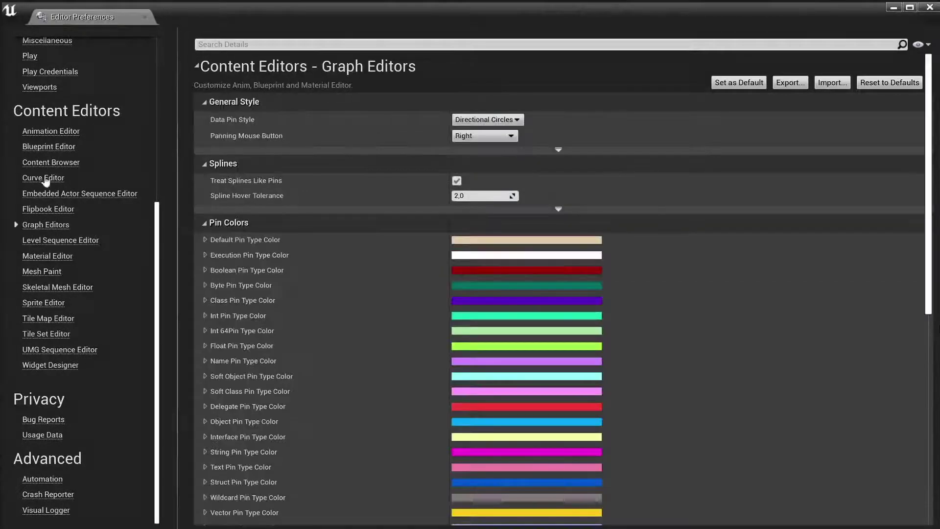
{"action": "left_click", "coordinate": [41, 181]}
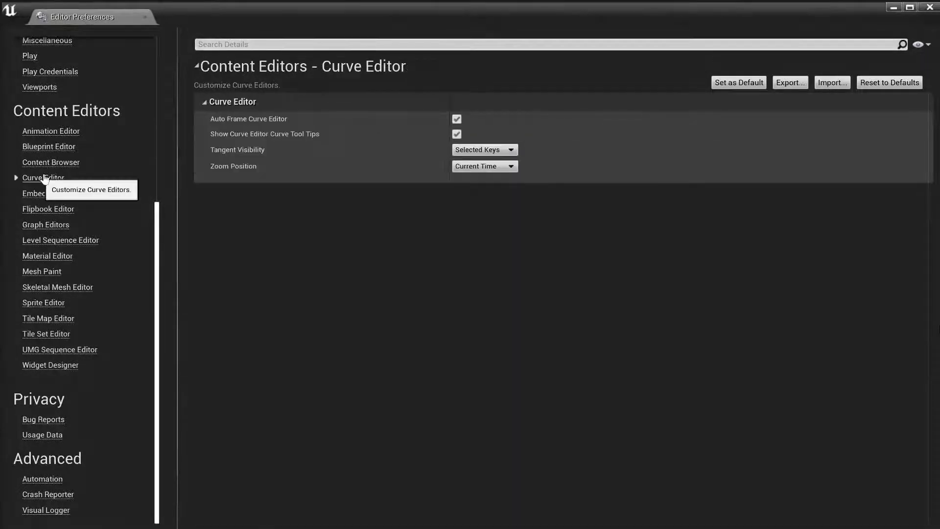
{"action": "scroll", "coordinate": [47, 182], "scroll_direction": "up", "scroll_amount": 2}
{"action": "left_click", "coordinate": [43, 176]}
{"action": "scroll", "coordinate": [46, 191], "scroll_direction": "up", "scroll_amount": 2}
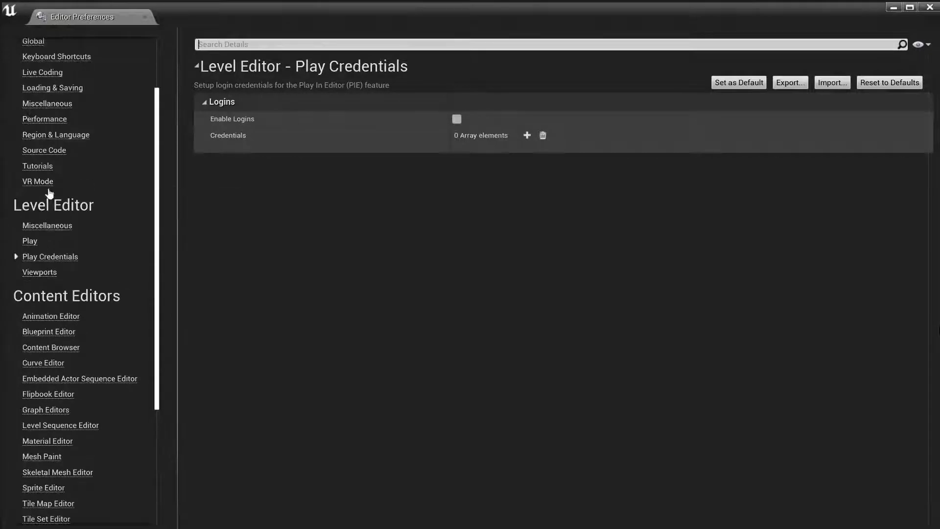
{"action": "scroll", "coordinate": [47, 192], "scroll_direction": "up", "scroll_amount": 2}
{"action": "left_click", "coordinate": [48, 185]}
{"action": "scroll", "coordinate": [328, 254], "scroll_direction": "down", "scroll_amount": 2}
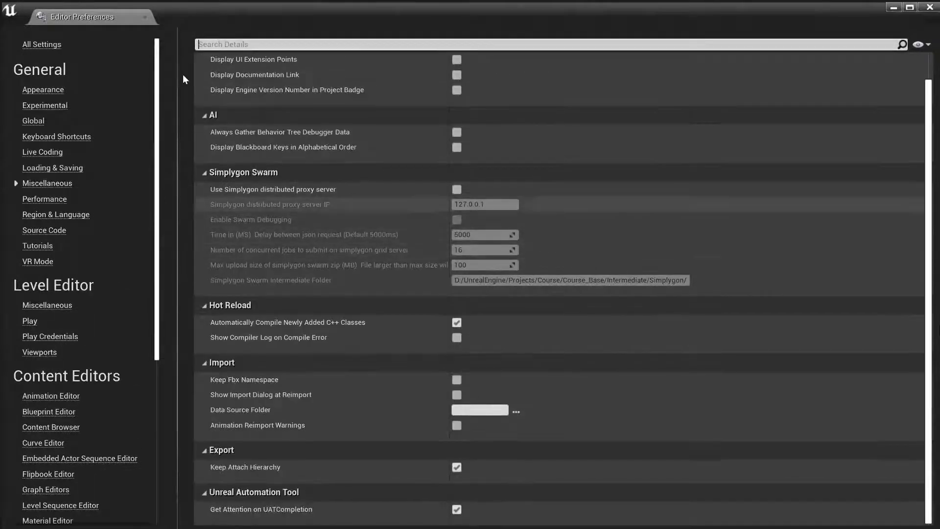
{"action": "left_click", "coordinate": [145, 17]}
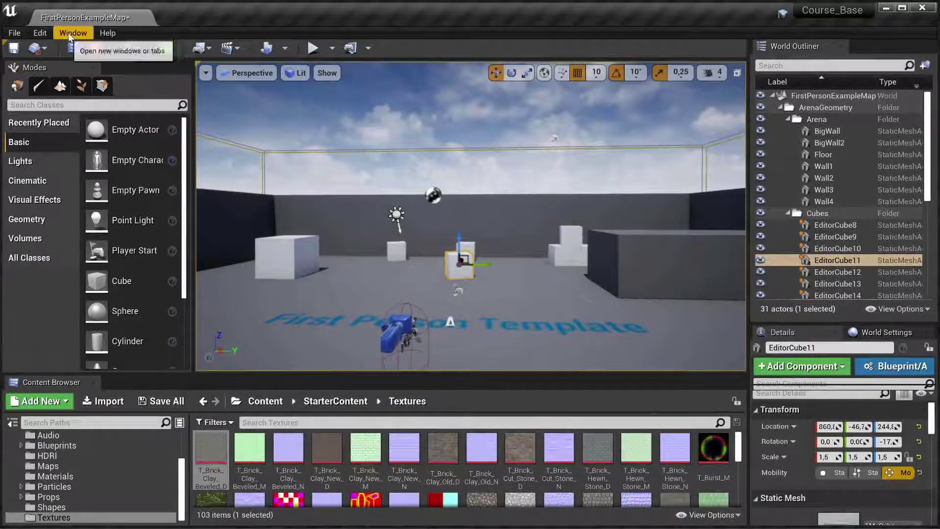
{"action": "left_click", "coordinate": [40, 33]}
Open Project Settings and view the Class Viewer settings page
{"action": "left_click", "coordinate": [83, 214]}
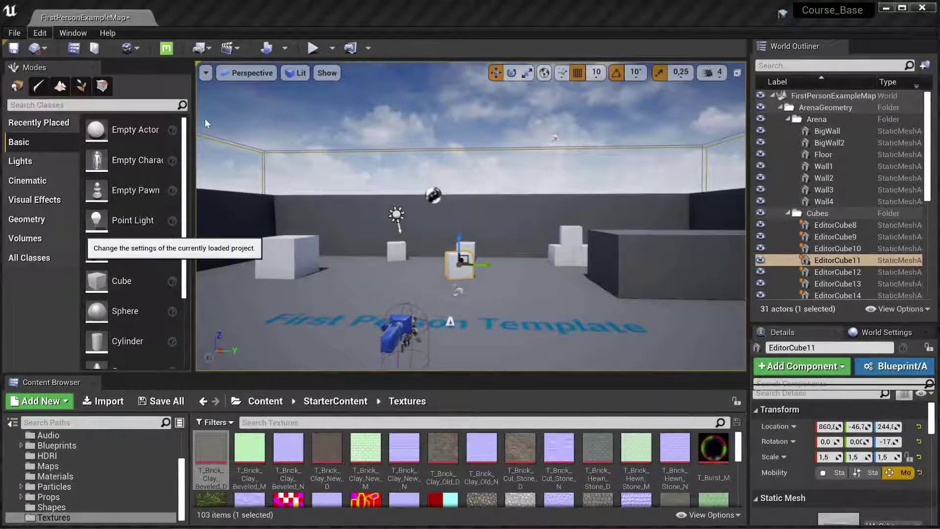
{"action": "scroll", "coordinate": [116, 215], "scroll_direction": "down", "scroll_amount": 3}
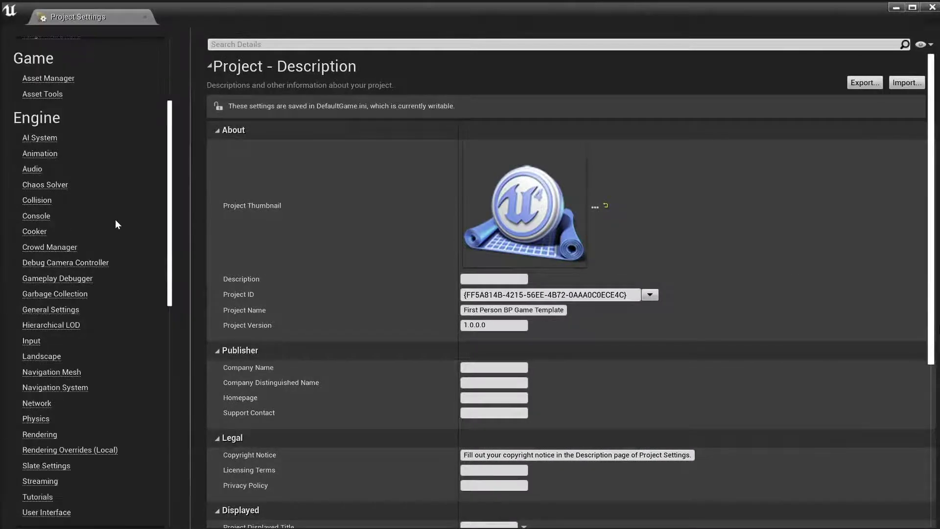
{"action": "scroll", "coordinate": [115, 219], "scroll_direction": "down", "scroll_amount": 5}
{"action": "scroll", "coordinate": [112, 220], "scroll_direction": "down", "scroll_amount": 3}
{"action": "scroll", "coordinate": [60, 228], "scroll_direction": "up", "scroll_amount": 3}
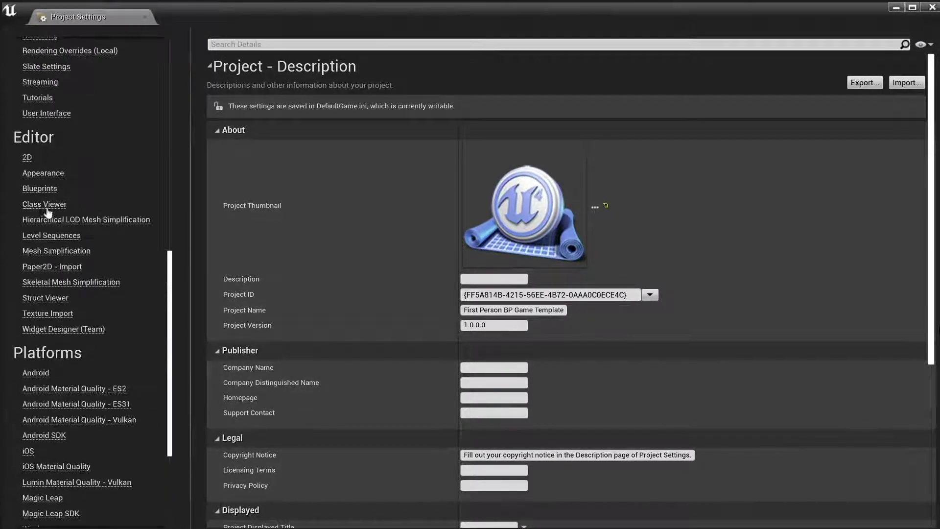
{"action": "left_click", "coordinate": [46, 205]}
View the Hierarchical LOD, Debug Camera Controller, Animation and Audio settings pages
{"action": "scroll", "coordinate": [90, 156], "scroll_direction": "up", "scroll_amount": 2}
{"action": "scroll", "coordinate": [28, 186], "scroll_direction": "up", "scroll_amount": 3}
{"action": "left_click", "coordinate": [36, 195]}
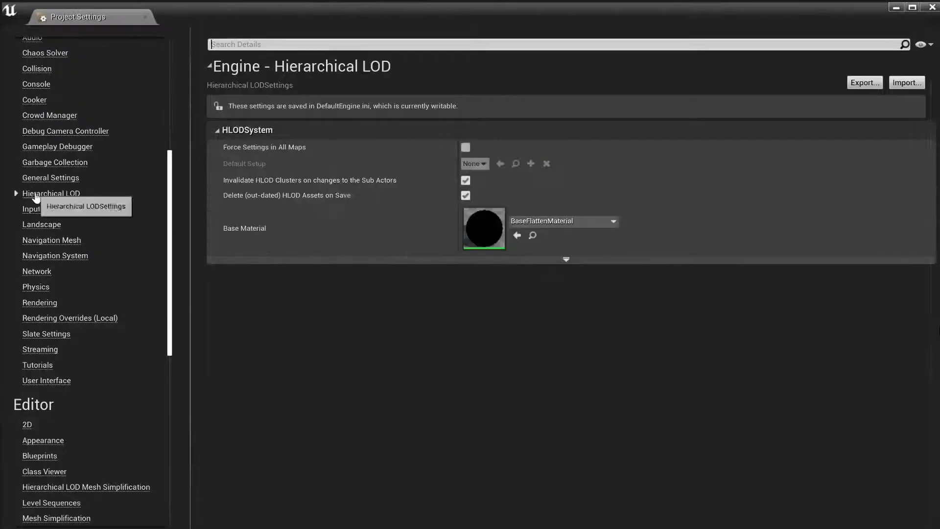
{"action": "left_click", "coordinate": [30, 132]}
{"action": "scroll", "coordinate": [54, 166], "scroll_direction": "up", "scroll_amount": 2}
{"action": "scroll", "coordinate": [44, 147], "scroll_direction": "up", "scroll_amount": 1}
{"action": "left_click", "coordinate": [38, 124]}
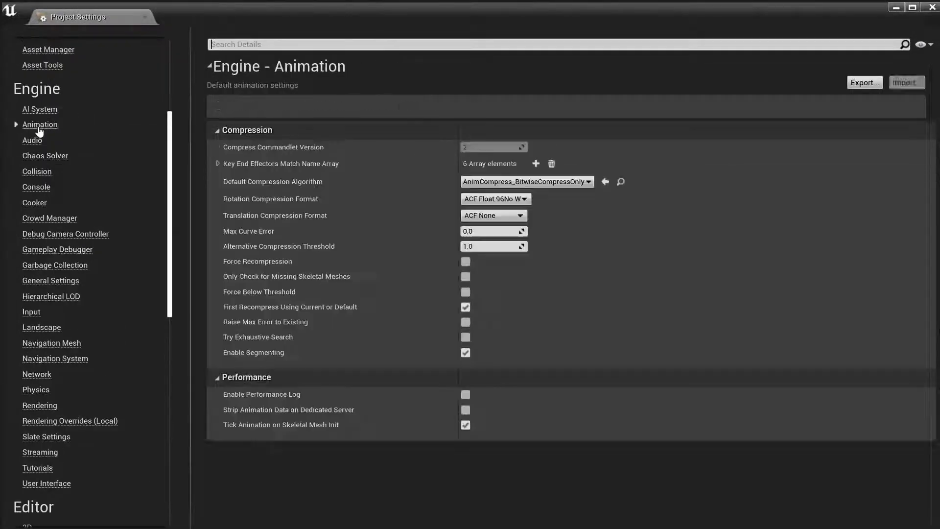
{"action": "left_click", "coordinate": [34, 140]}
{"action": "scroll", "coordinate": [98, 205], "scroll_direction": "down", "scroll_amount": 3}
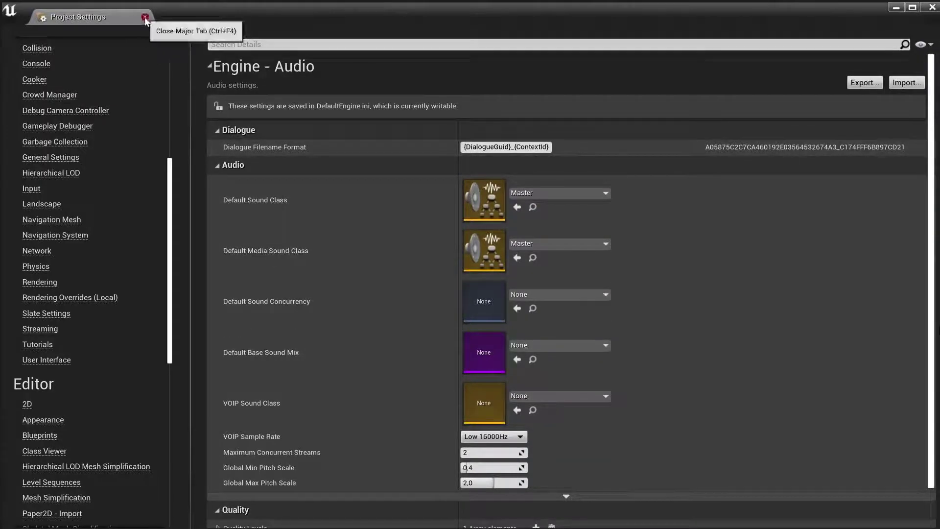
Open the Plugins window and browse the Android, Augmented Reality and Compositing plugins
{"action": "left_click", "coordinate": [143, 17]}
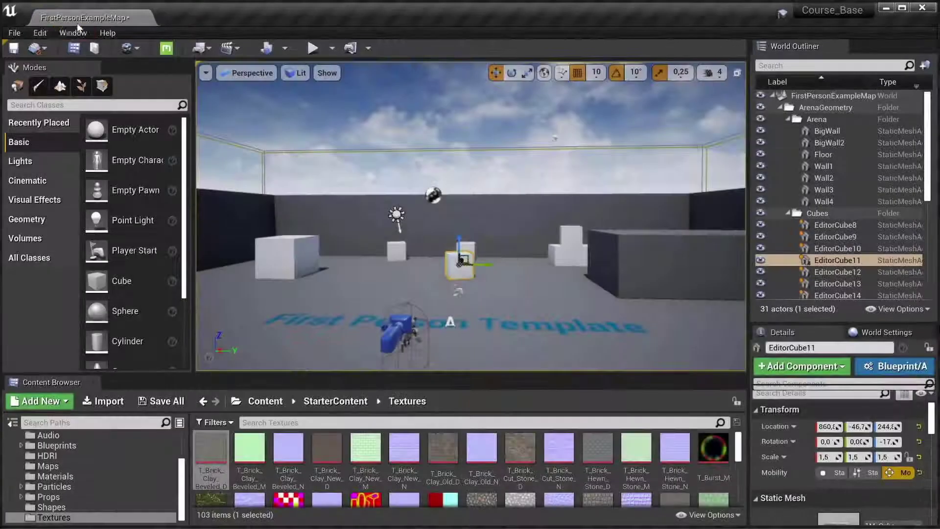
{"action": "left_click", "coordinate": [73, 33]}
{"action": "mouse_move", "coordinate": [51, 32]}
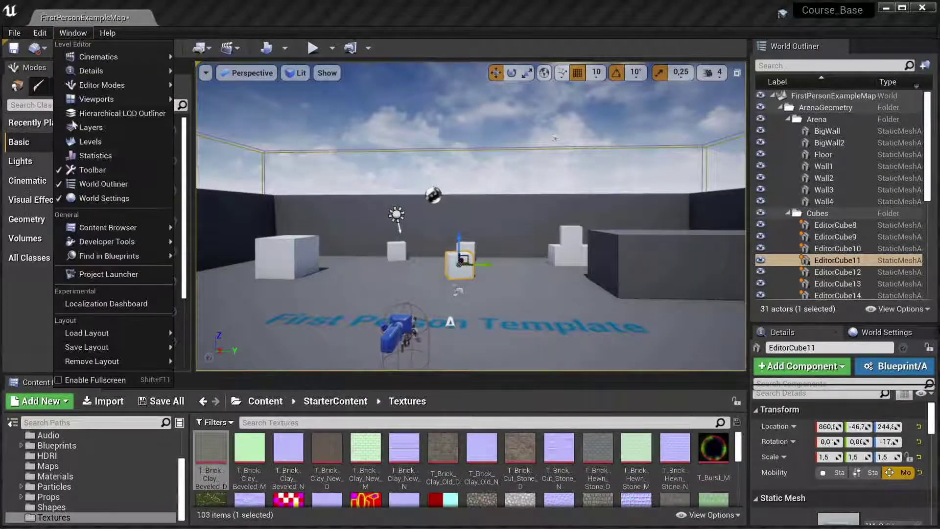
{"action": "left_click", "coordinate": [85, 227]}
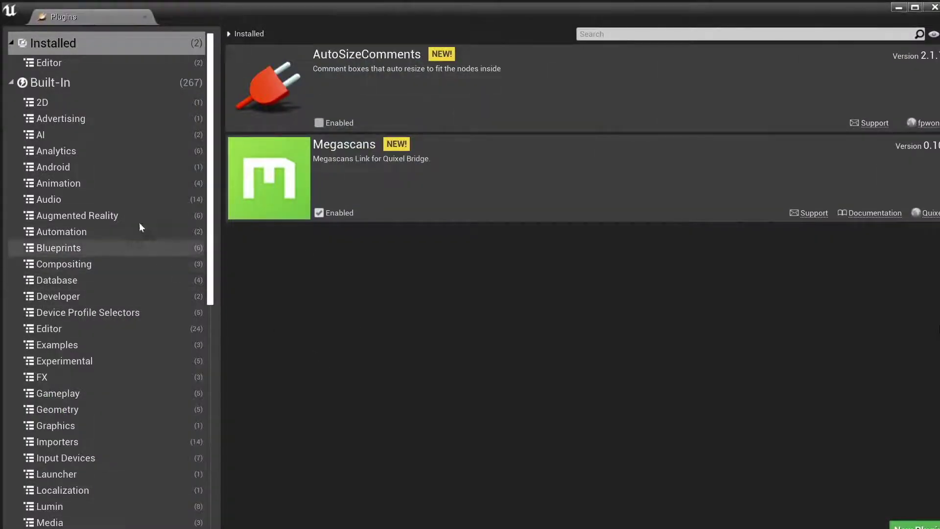
{"action": "scroll", "coordinate": [94, 169], "scroll_direction": "down", "scroll_amount": 3}
{"action": "scroll", "coordinate": [88, 144], "scroll_direction": "up", "scroll_amount": 3}
{"action": "left_click", "coordinate": [88, 146]}
{"action": "left_click", "coordinate": [92, 194]}
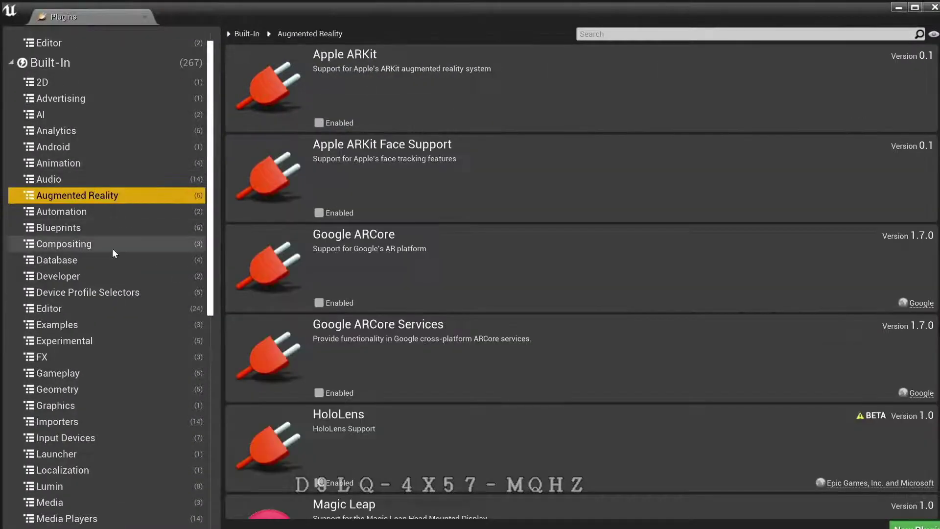
{"action": "left_click", "coordinate": [113, 248]}
Browse Programming plugins, show the Installed Editor plugins, and shorten the window to fit
{"action": "scroll", "coordinate": [169, 306], "scroll_direction": "down", "scroll_amount": 4}
{"action": "scroll", "coordinate": [147, 299], "scroll_direction": "down", "scroll_amount": 5}
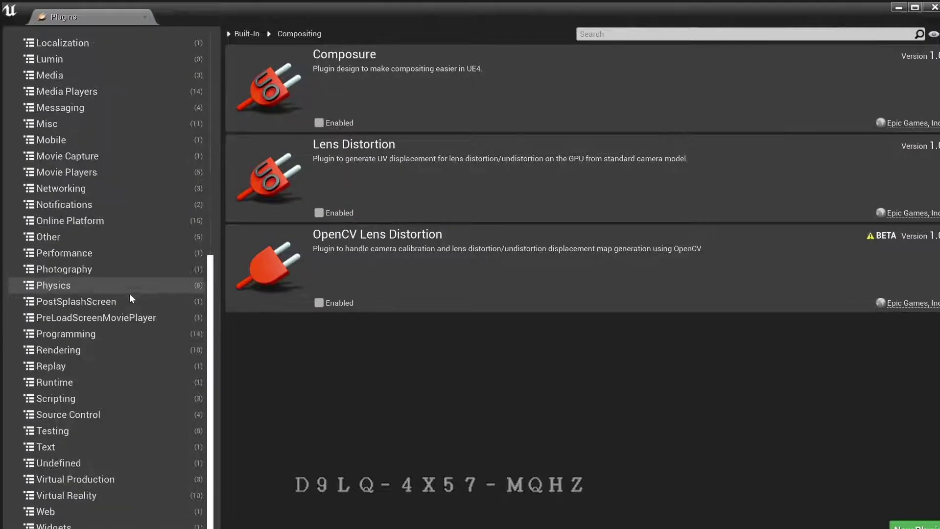
{"action": "left_click", "coordinate": [141, 332]}
{"action": "scroll", "coordinate": [141, 332], "scroll_direction": "up", "scroll_amount": 3}
{"action": "scroll", "coordinate": [141, 333], "scroll_direction": "up", "scroll_amount": 6}
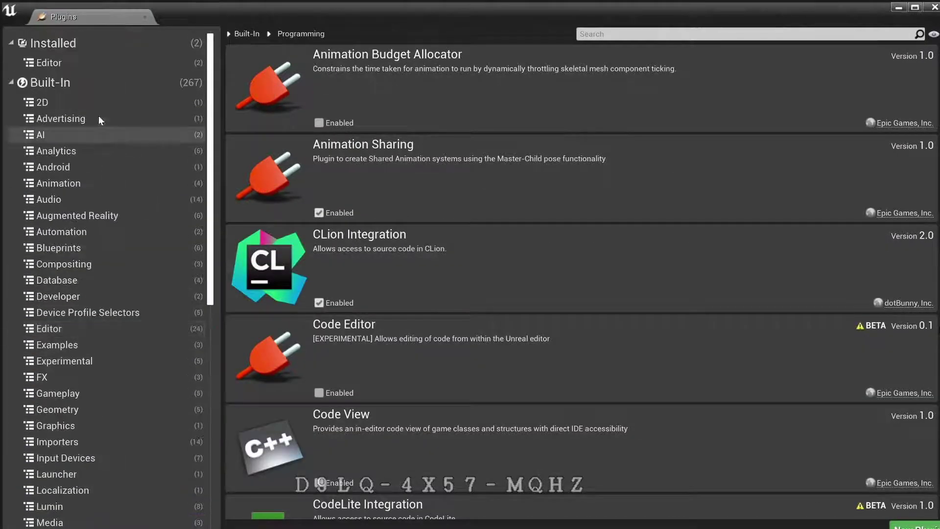
{"action": "left_click", "coordinate": [92, 64]}
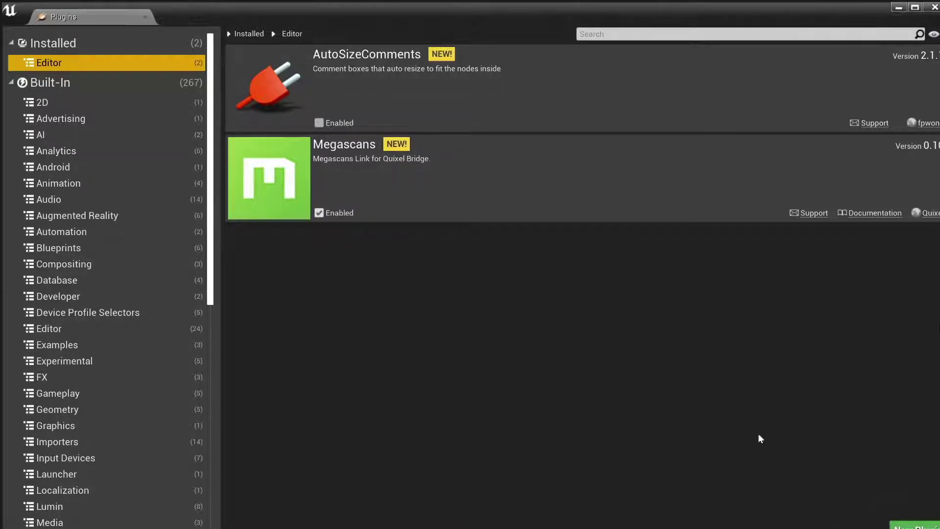
{"action": "left_click_drag", "start_coordinate": [420, 528], "coordinate": [424, 524]}
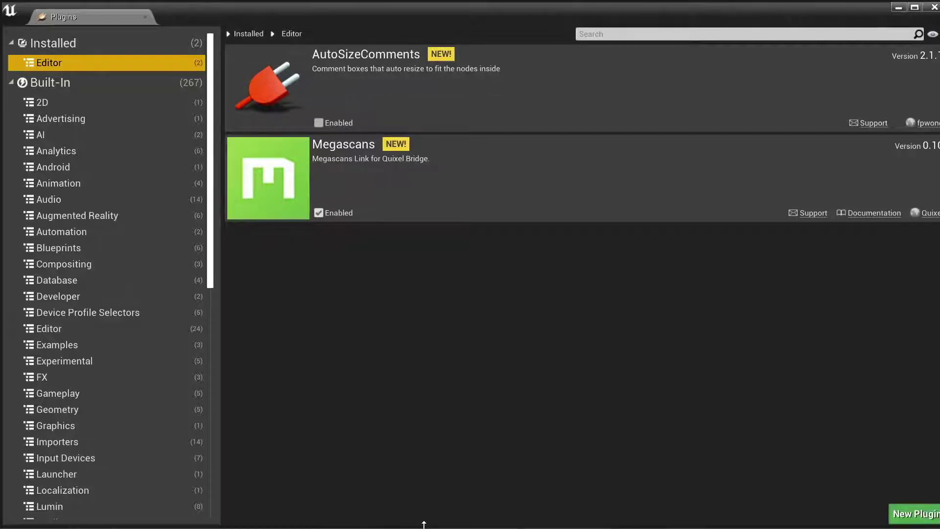
Close the Plugins window, then open and close a floating Viewport 2
{"action": "left_click", "coordinate": [145, 17]}
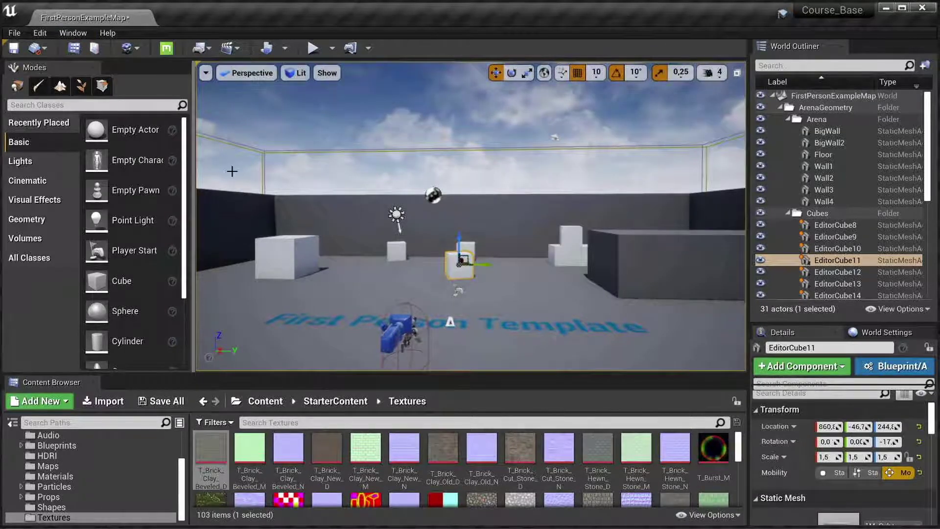
{"action": "left_click", "coordinate": [74, 33]}
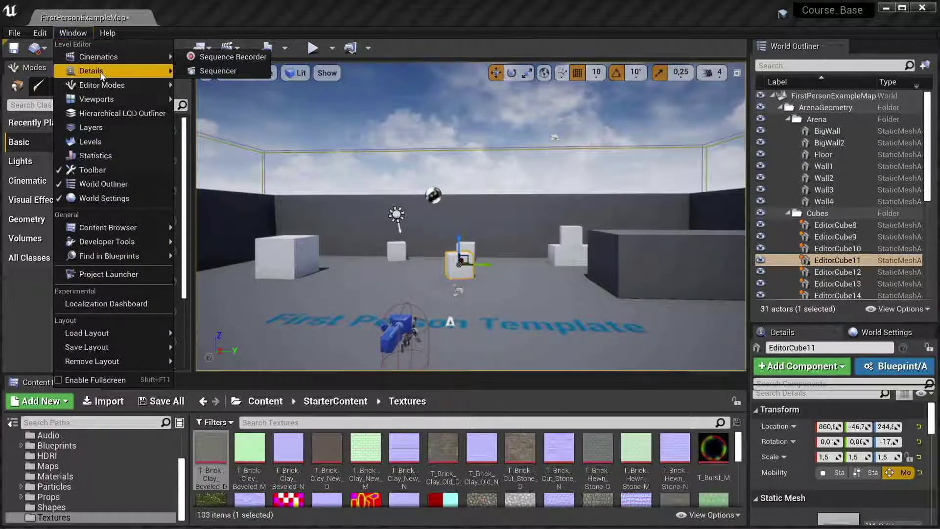
{"action": "mouse_move", "coordinate": [102, 74]}
{"action": "mouse_move", "coordinate": [116, 98]}
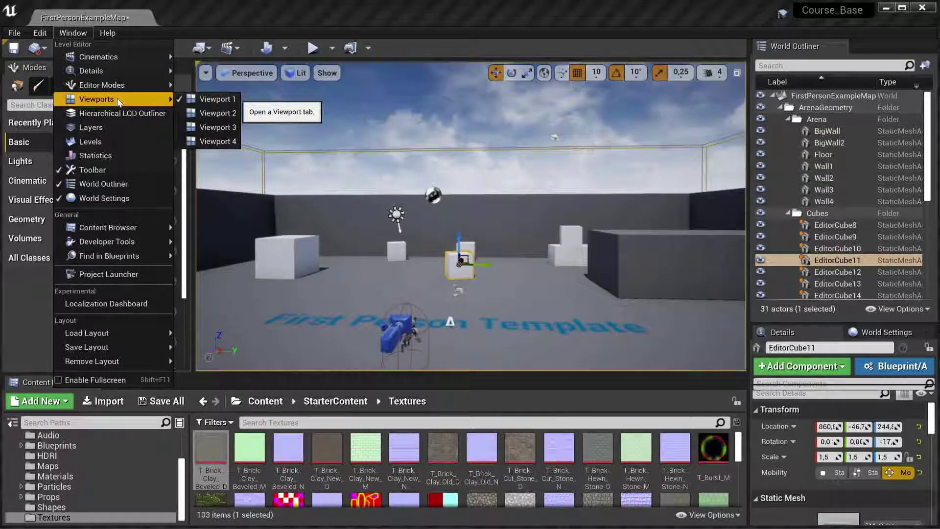
{"action": "left_click", "coordinate": [213, 113]}
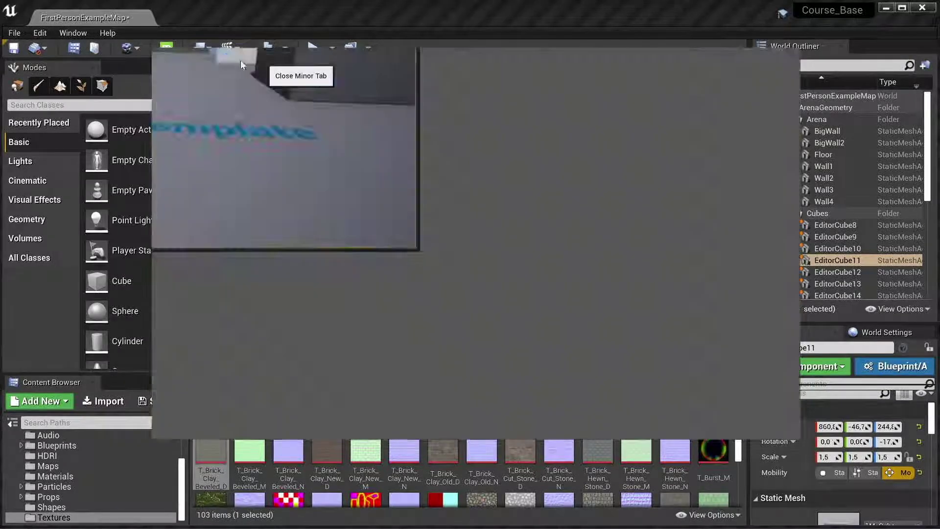
{"action": "left_click", "coordinate": [88, 34]}
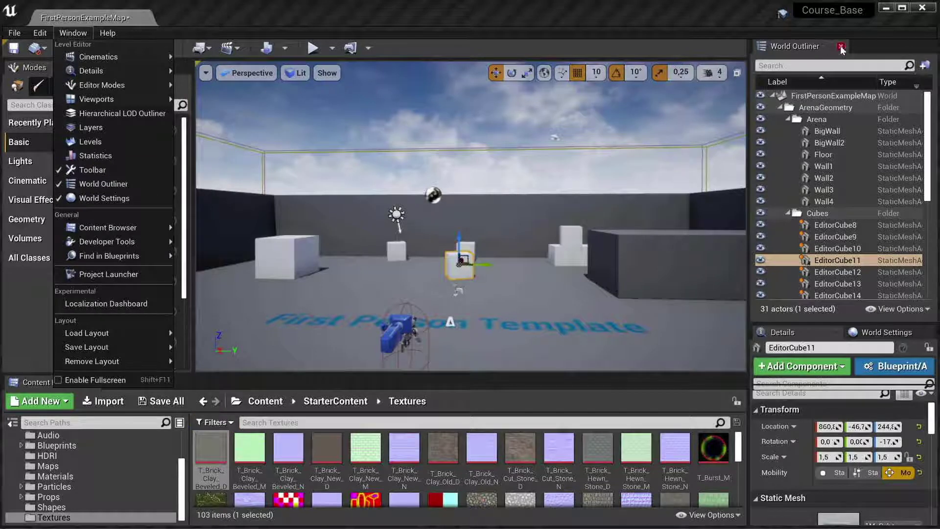
{"action": "left_click", "coordinate": [916, 332]}
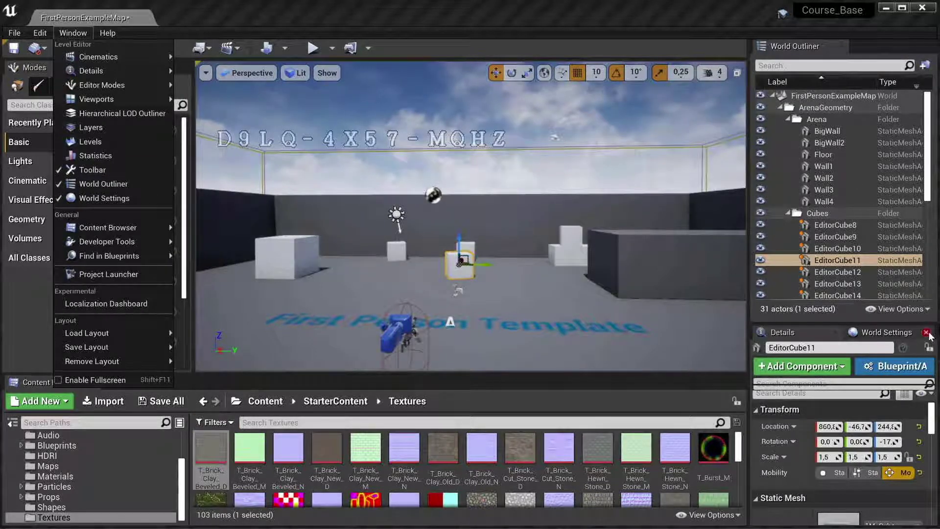
Close and reopen World Settings, toggle World Outliner, and choose Enable Fullscreen
{"action": "left_click", "coordinate": [234, 77]}
{"action": "left_click", "coordinate": [73, 33]}
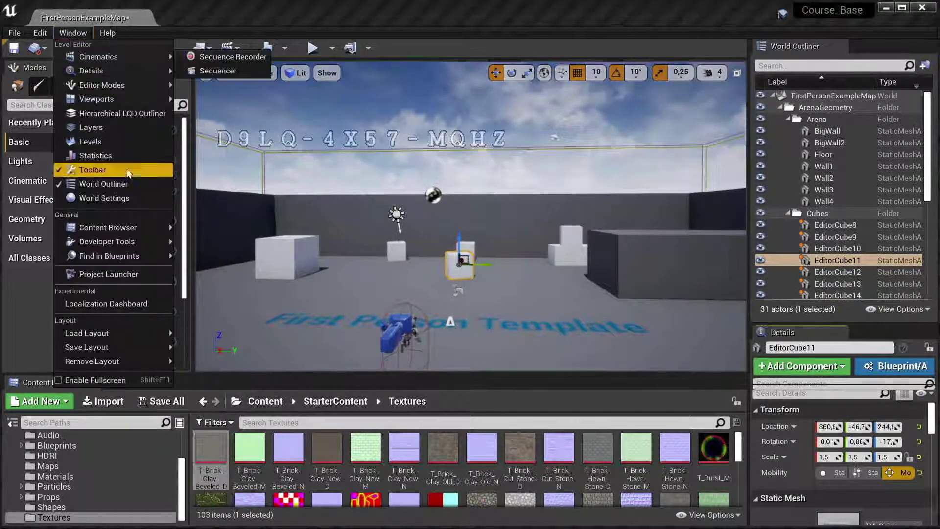
{"action": "left_click", "coordinate": [120, 197]}
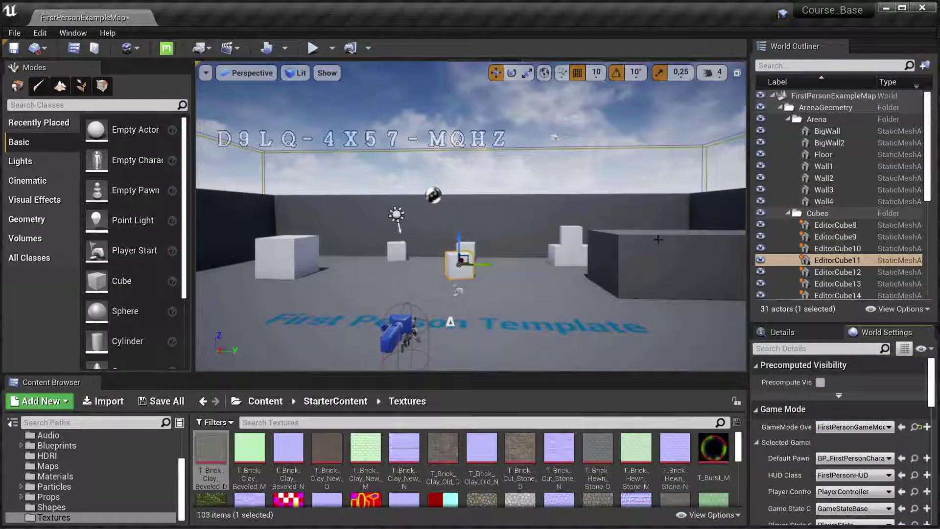
{"action": "left_click", "coordinate": [73, 33]}
{"action": "mouse_move", "coordinate": [98, 57]}
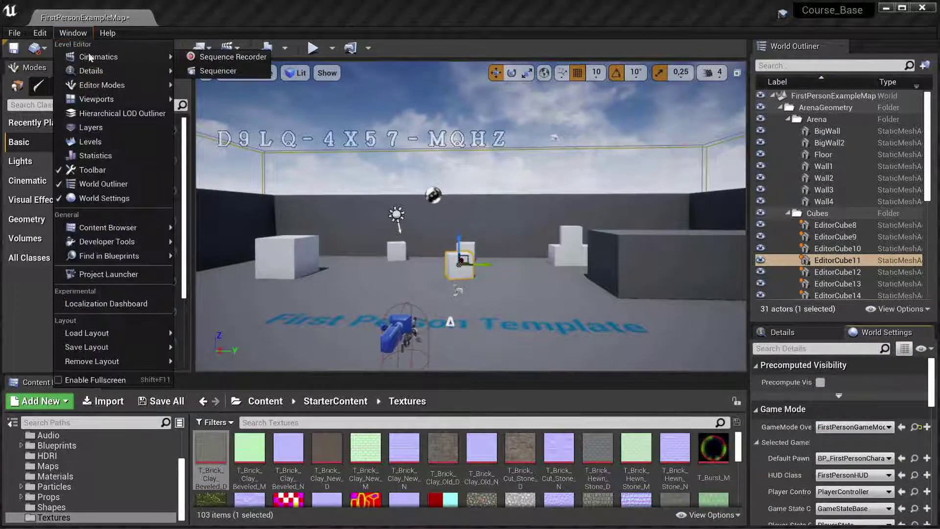
{"action": "left_click", "coordinate": [121, 185]}
{"action": "left_click", "coordinate": [73, 33]}
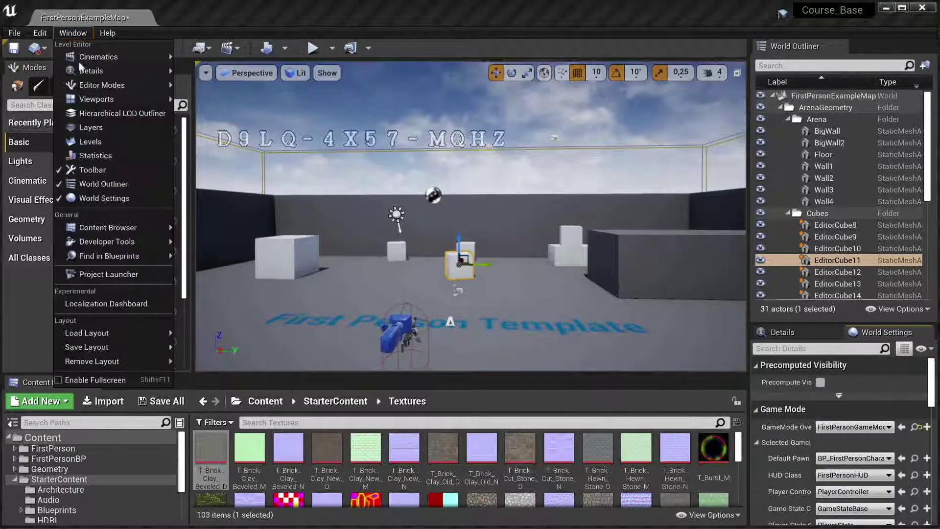
{"action": "left_click", "coordinate": [104, 381]}
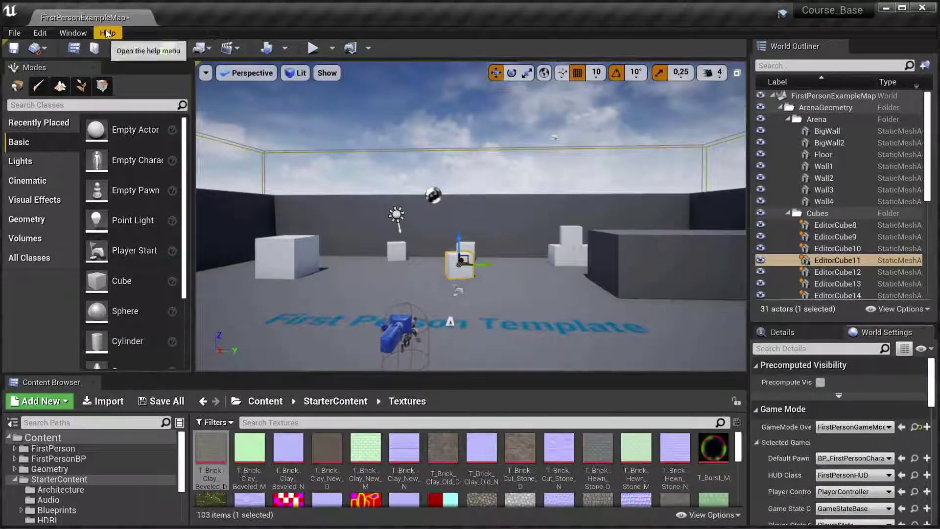
{"action": "left_click", "coordinate": [73, 33]}
{"action": "mouse_move", "coordinate": [114, 34]}
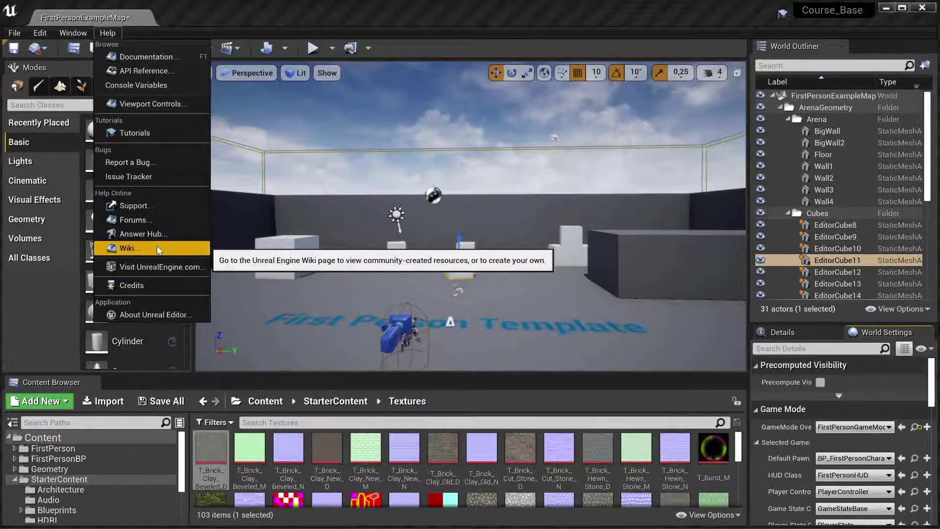
{"action": "left_click", "coordinate": [148, 59]}
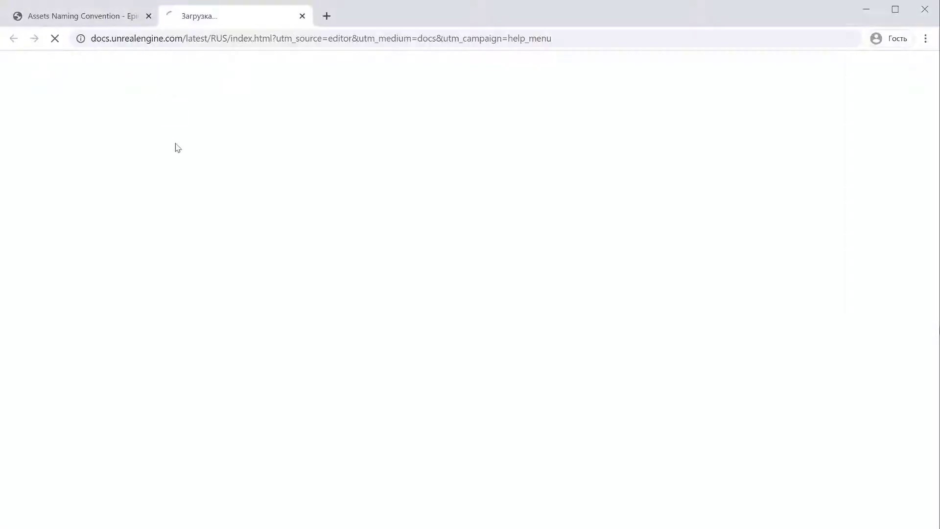
{"action": "scroll", "coordinate": [219, 275], "scroll_direction": "down", "scroll_amount": 9}
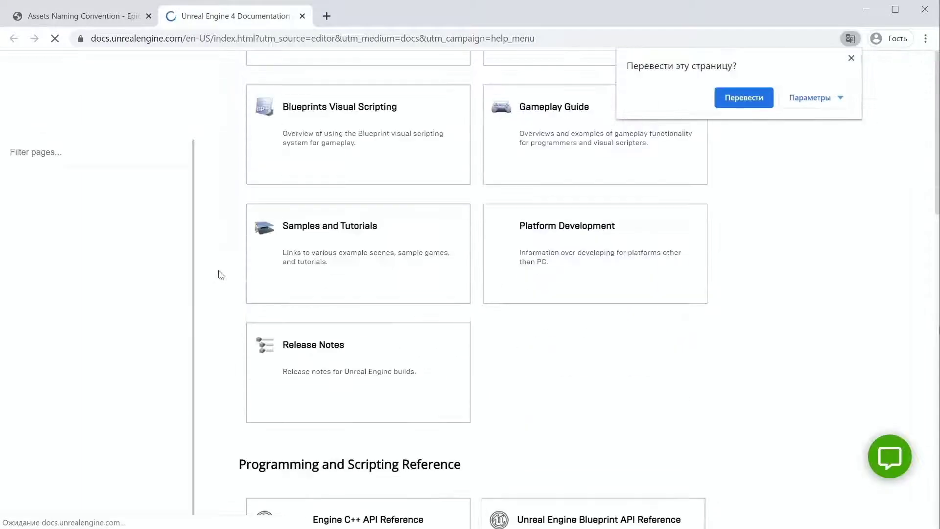
{"action": "scroll", "coordinate": [98, 255], "scroll_direction": "down", "scroll_amount": 3}
{"action": "left_click", "coordinate": [74, 264]}
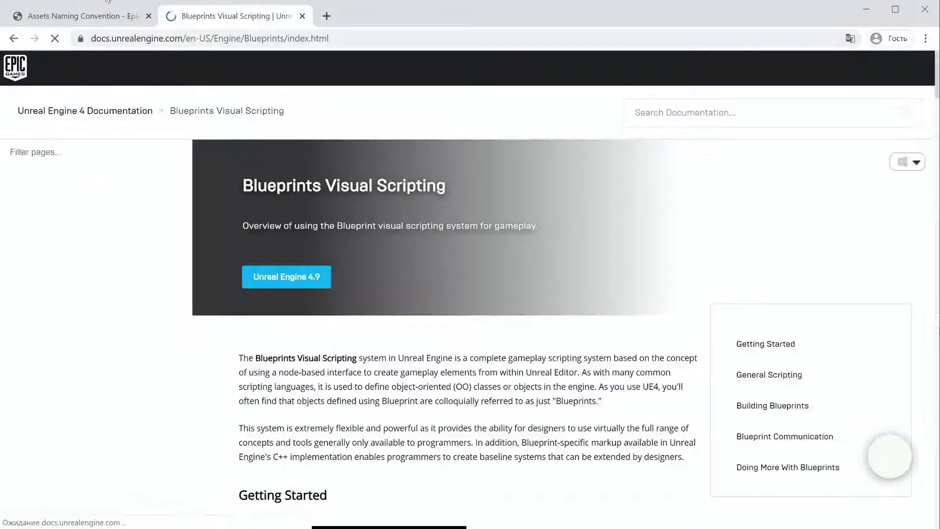
{"action": "left_click", "coordinate": [108, 2]}
{"action": "key", "text": "alt+Tab"}
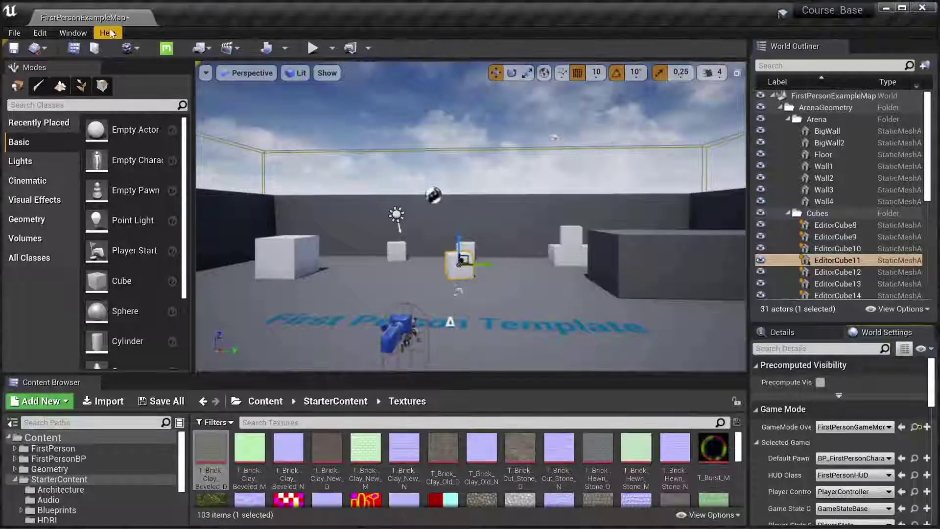
Glance at the Help menu, then turn and pull back the viewport camera around the arena
{"action": "left_click", "coordinate": [108, 33]}
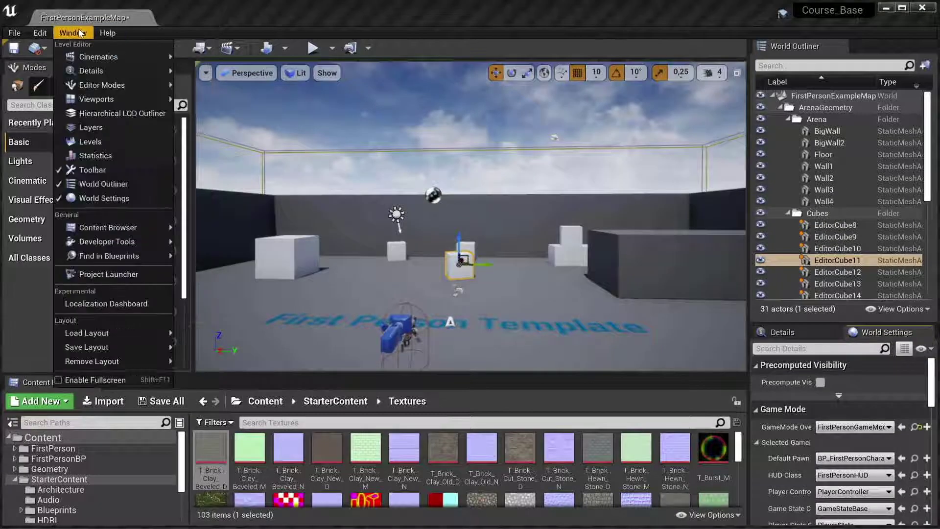
{"action": "left_click", "coordinate": [155, 30]}
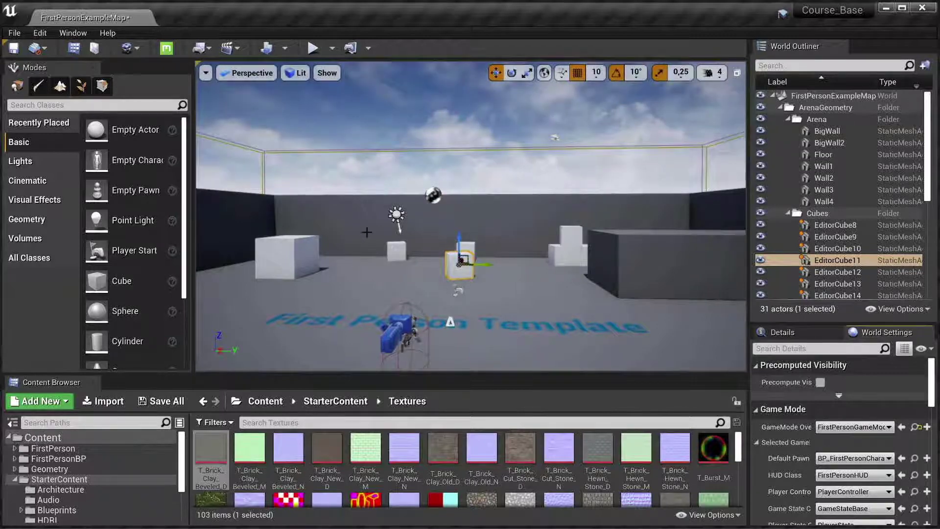
{"action": "right_click_drag", "start_coordinate": [367, 232], "coordinate": [402, 210]}
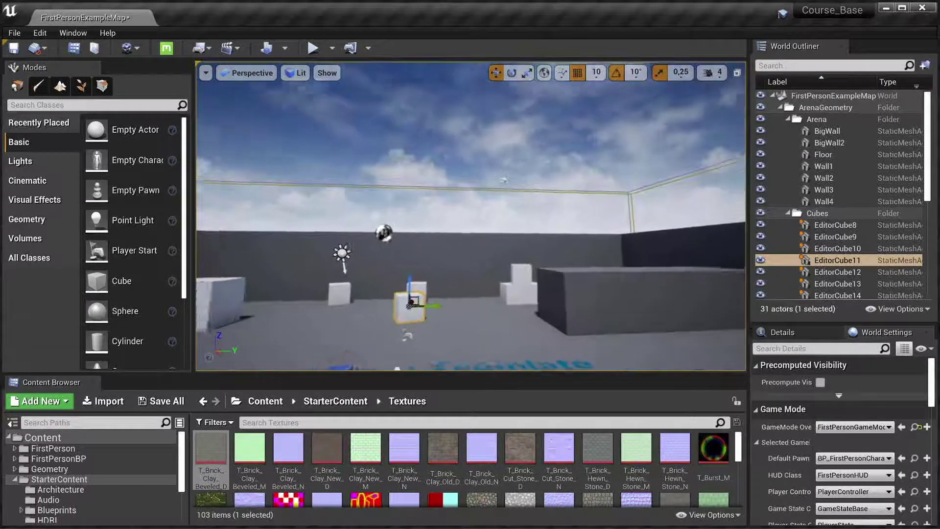
{"action": "right_click_drag", "start_coordinate": [402, 210], "coordinate": [414, 233]}
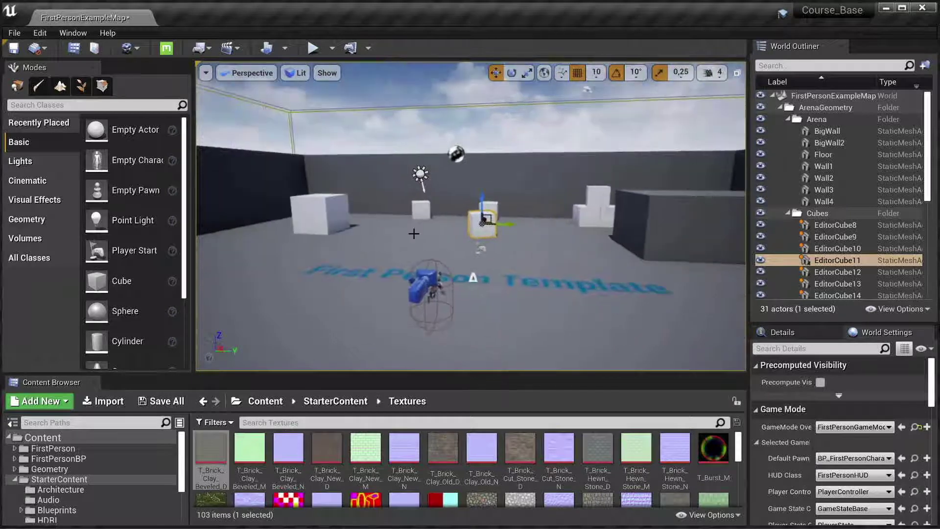